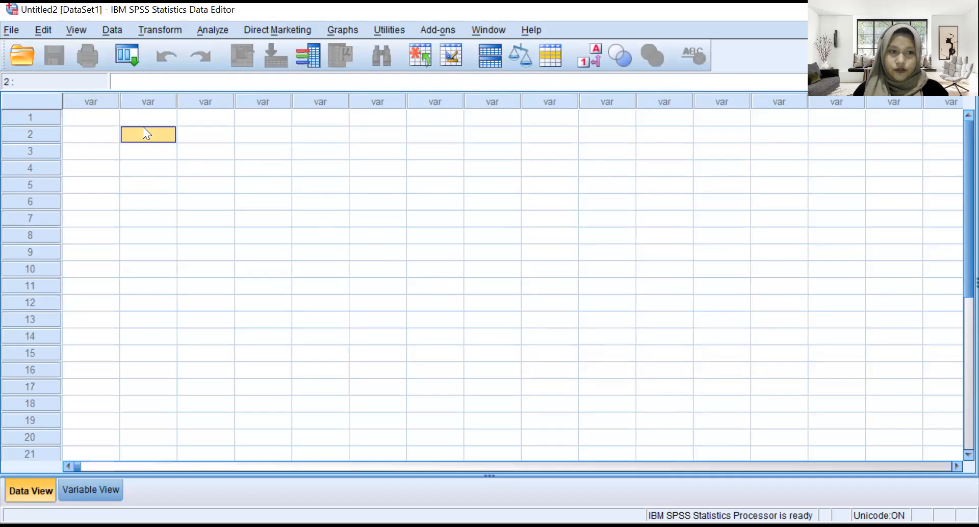
Enter the values 23, 43, 23, 32 and 43 in rows 1 to 5 of the first data column.
{"action": "left_click", "coordinate": [94, 108]}
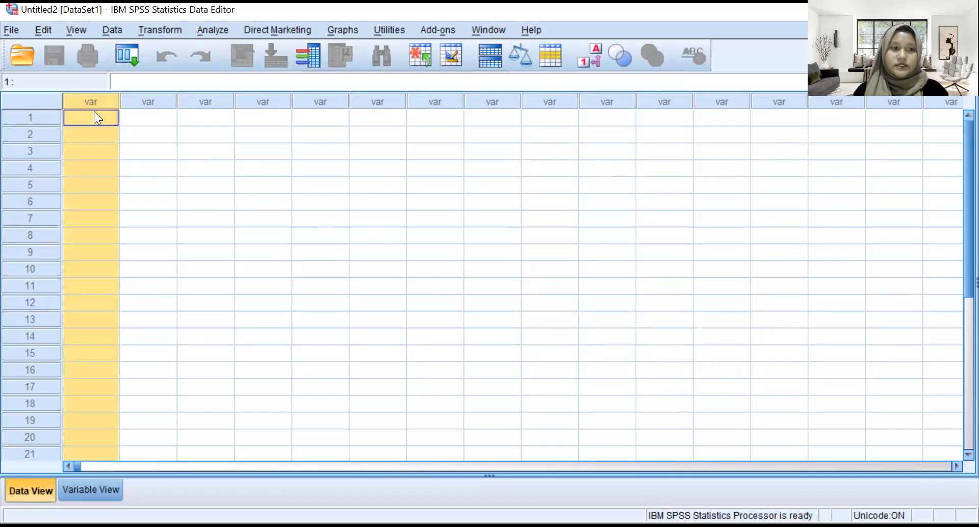
{"action": "left_click", "coordinate": [94, 112]}
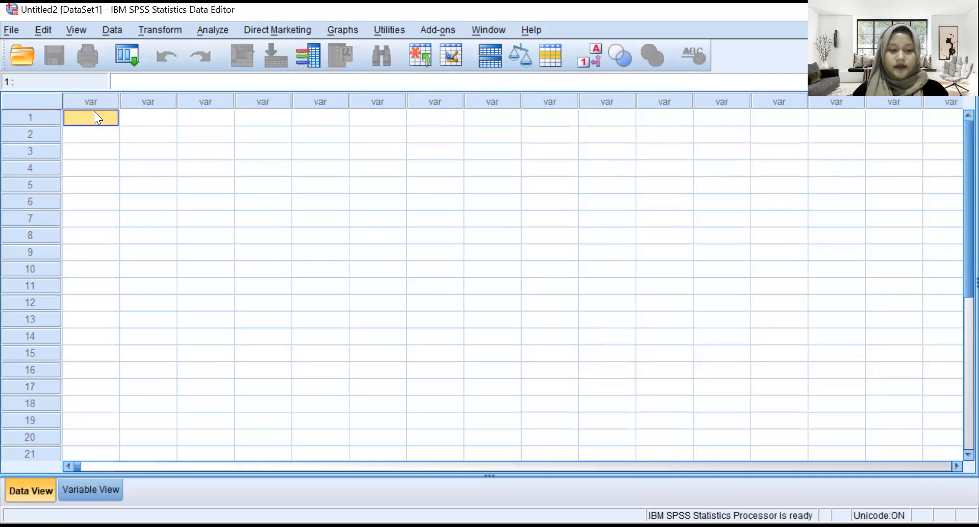
{"action": "type", "text": "23"}
{"action": "key", "text": "Return"}
{"action": "type", "text": "43"}
{"action": "key", "text": "Return"}
{"action": "type", "text": "23"}
{"action": "key", "text": "Return"}
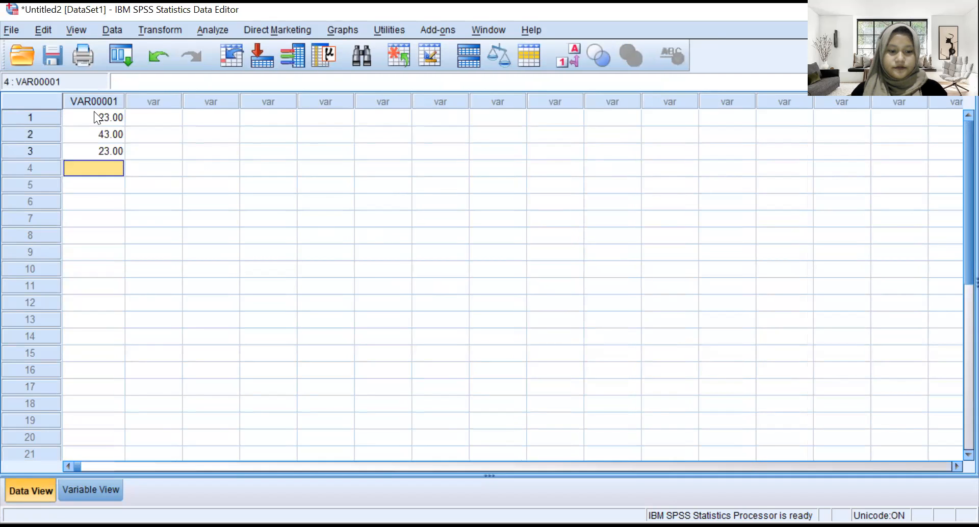
{"action": "type", "text": "32"}
{"action": "key", "text": "Return"}
{"action": "type", "text": "43"}
{"action": "key", "text": "Return"}
Fill rows 6 to 10 of the first data column with 54, 23, 43, 23 and 56.
{"action": "type", "text": "54"}
{"action": "key", "text": "Return"}
{"action": "type", "text": "23"}
{"action": "key", "text": "Return"}
{"action": "type", "text": "43"}
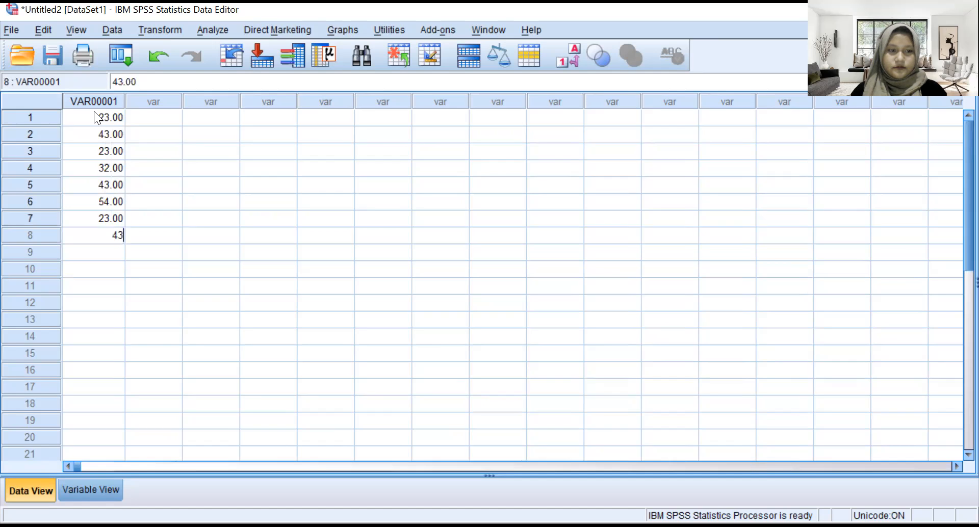
{"action": "key", "text": "Return"}
{"action": "type", "text": "23"}
{"action": "key", "text": "Return"}
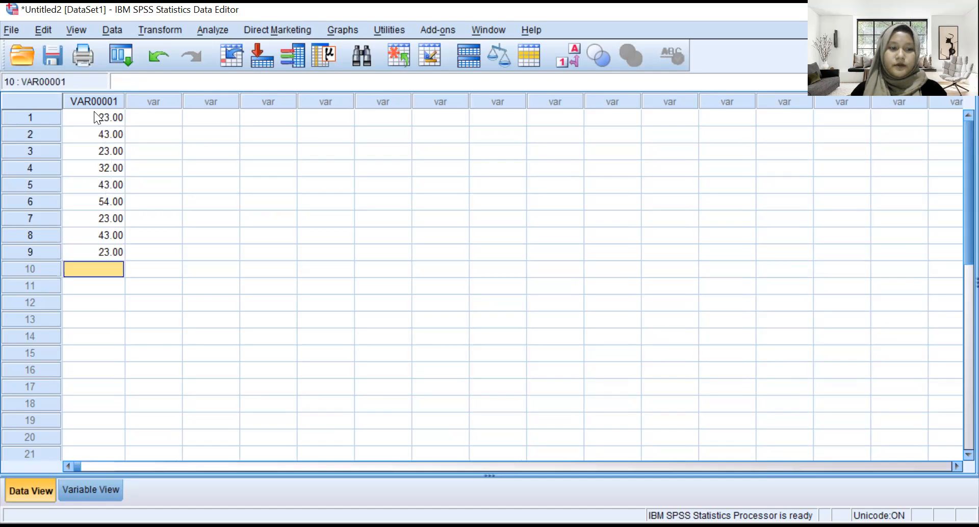
{"action": "type", "text": "56"}
{"action": "key", "text": "Return"}
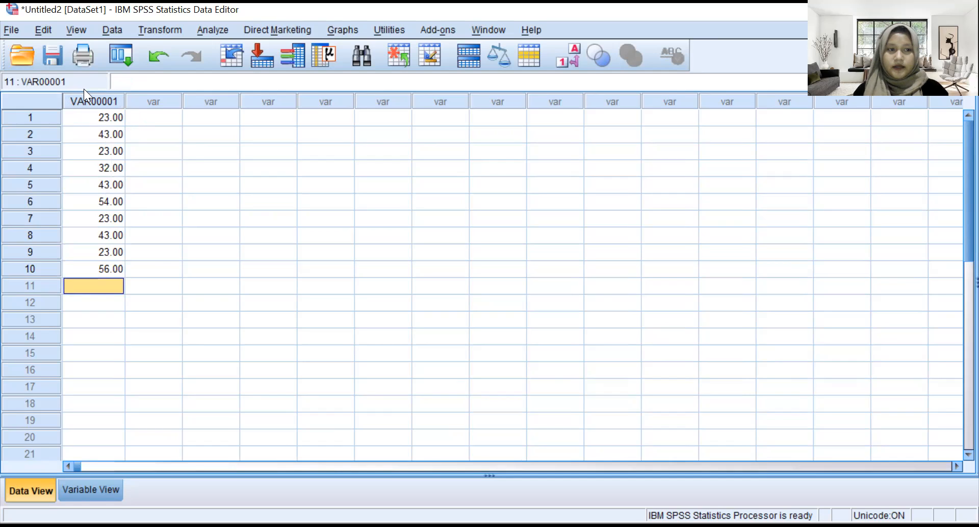
Enter 213, 234, 321, 453 and 234 in rows 1 to 5 of the second data column.
{"action": "left_click", "coordinate": [136, 114]}
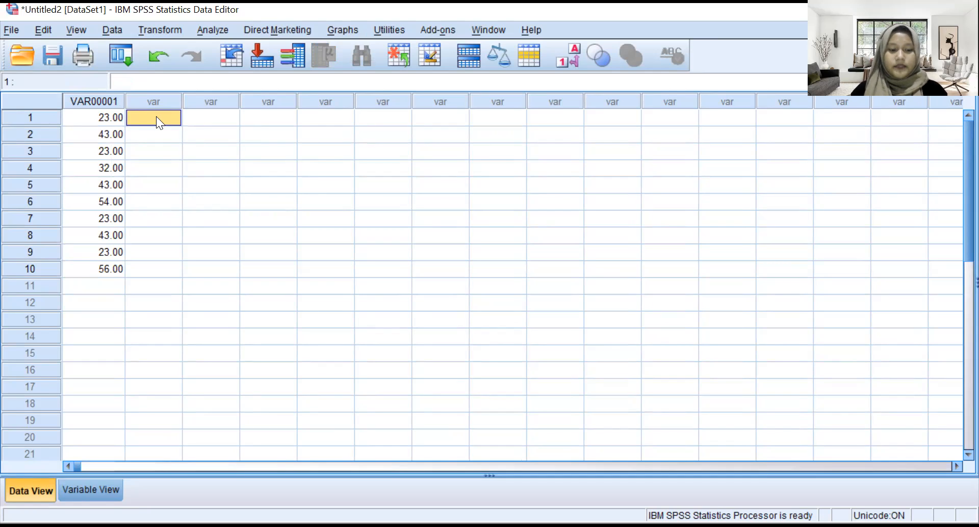
{"action": "type", "text": "213"}
{"action": "key", "text": "Return"}
{"action": "type", "text": "234"}
{"action": "key", "text": "Return"}
{"action": "type", "text": "321"}
{"action": "key", "text": "Return"}
{"action": "type", "text": "453"}
{"action": "key", "text": "Return"}
{"action": "type", "text": "234"}
{"action": "key", "text": "Return"}
Fill rows 6 to 10 of the second data column with 123, 321, 213, 212 and 121.
{"action": "type", "text": "123"}
{"action": "key", "text": "Return"}
{"action": "type", "text": "321"}
{"action": "key", "text": "Return"}
{"action": "type", "text": "213"}
{"action": "key", "text": "Return"}
{"action": "type", "text": "212"}
{"action": "key", "text": "Return"}
{"action": "type", "text": "121"}
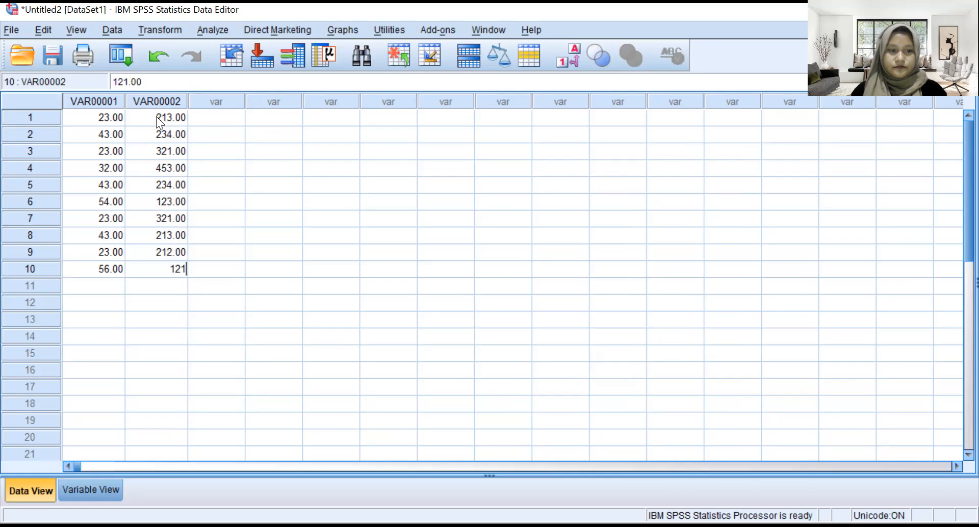
{"action": "key", "text": "Return"}
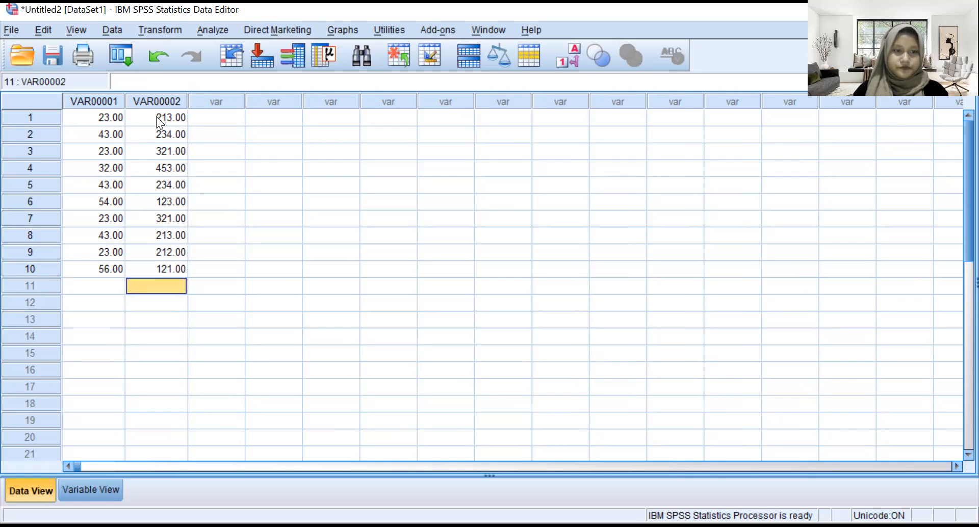
Enter 1, 0, 1, 0 and 10 in rows 1 to 5 of the third data column.
{"action": "left_click", "coordinate": [207, 118]}
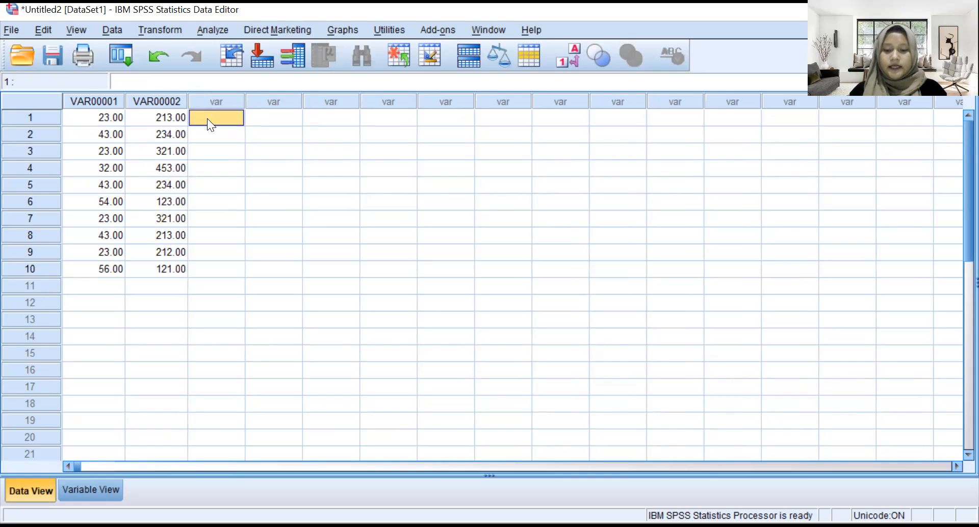
{"action": "type", "text": "1"}
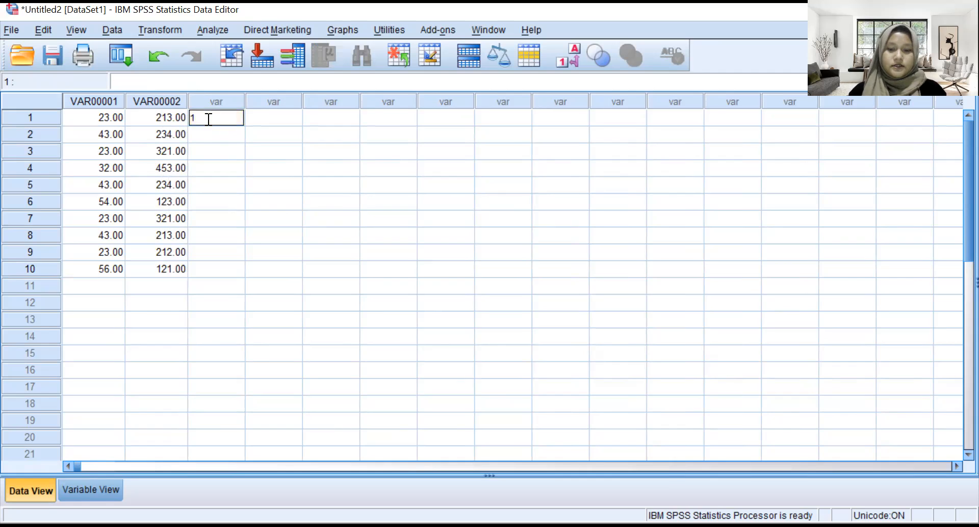
{"action": "key", "text": "Return"}
{"action": "type", "text": "0"}
{"action": "key", "text": "Return"}
{"action": "type", "text": "1"}
{"action": "key", "text": "Return"}
{"action": "type", "text": "0"}
{"action": "key", "text": "Return"}
{"action": "type", "text": "10"}
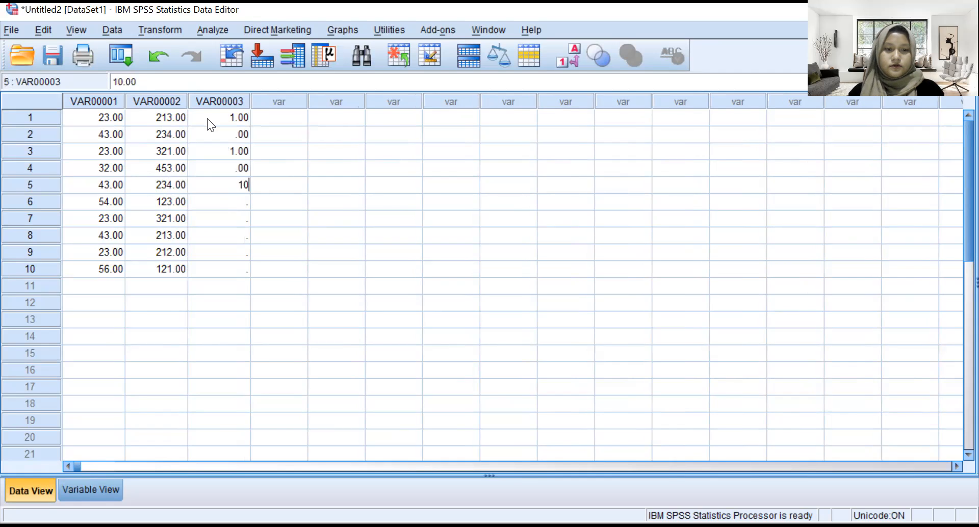
{"action": "key", "text": "Return"}
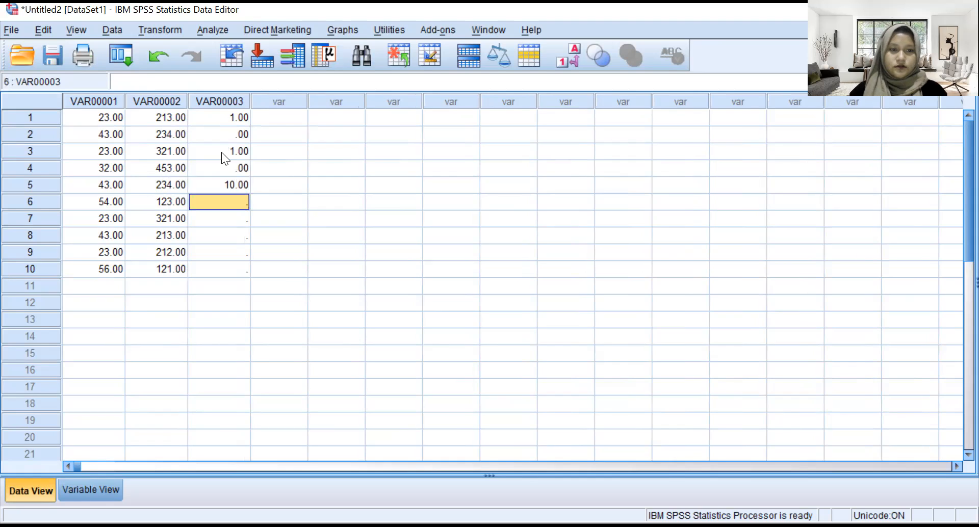
Correct row 5 of the third data column to 1 and fill rows 6 to 10 with 0, 1, 0, 1 and 0.
{"action": "left_click", "coordinate": [238, 181]}
{"action": "type", "text": "1"}
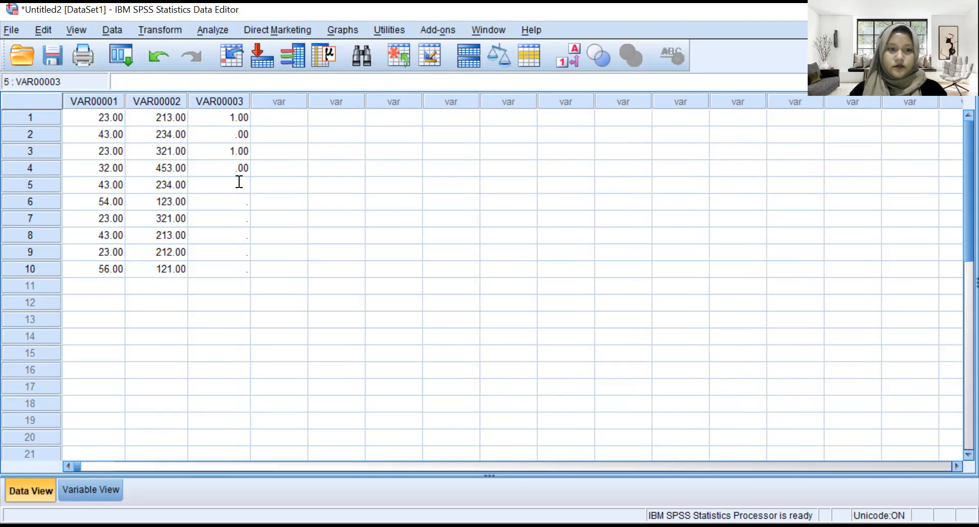
{"action": "key", "text": "Return"}
{"action": "type", "text": "0"}
{"action": "key", "text": "Return"}
{"action": "type", "text": "1"}
{"action": "key", "text": "Return"}
{"action": "type", "text": "0"}
{"action": "key", "text": "Return"}
{"action": "type", "text": "1"}
{"action": "key", "text": "Return"}
{"action": "type", "text": "0"}
{"action": "key", "text": "Return"}
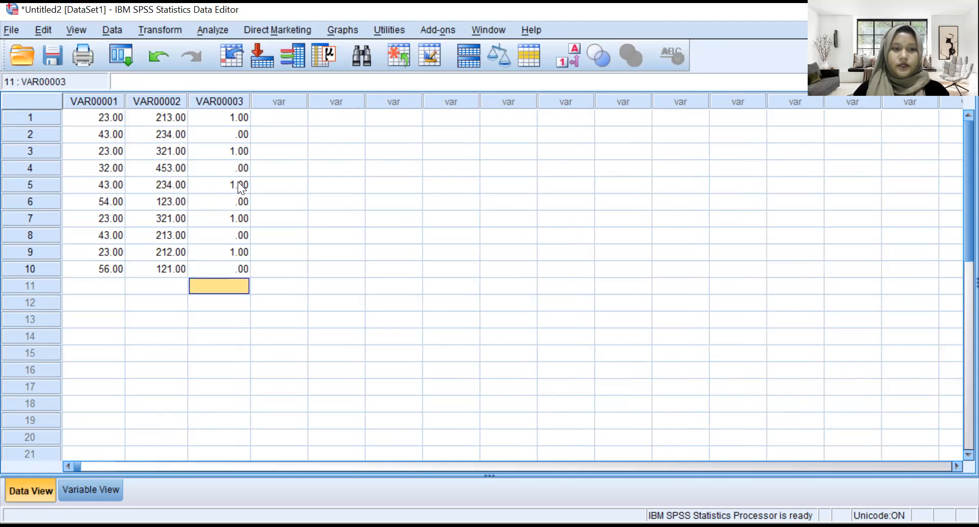
Enter the letters L, P, L, P and L in rows 1 to 5 of the fourth data column.
{"action": "left_click", "coordinate": [270, 118]}
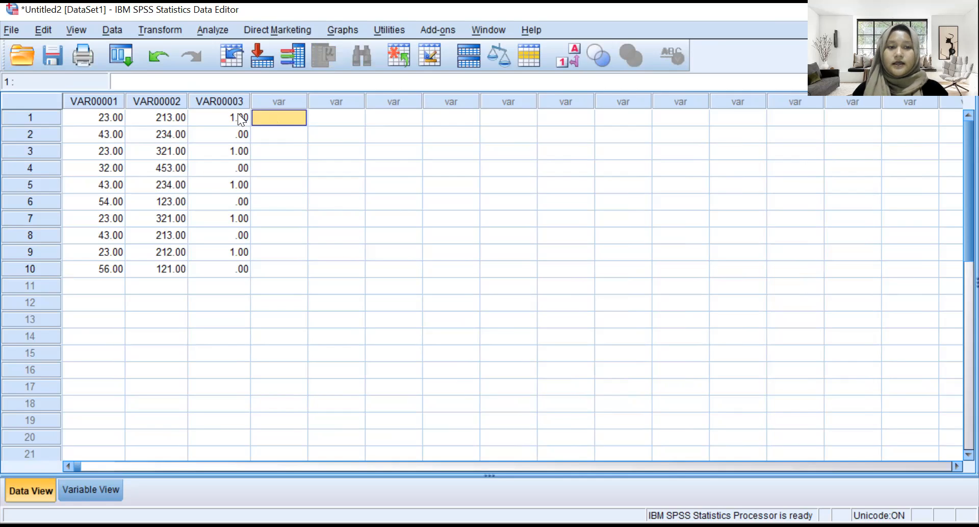
{"action": "double_click", "coordinate": [281, 115]}
{"action": "type", "text": "L"}
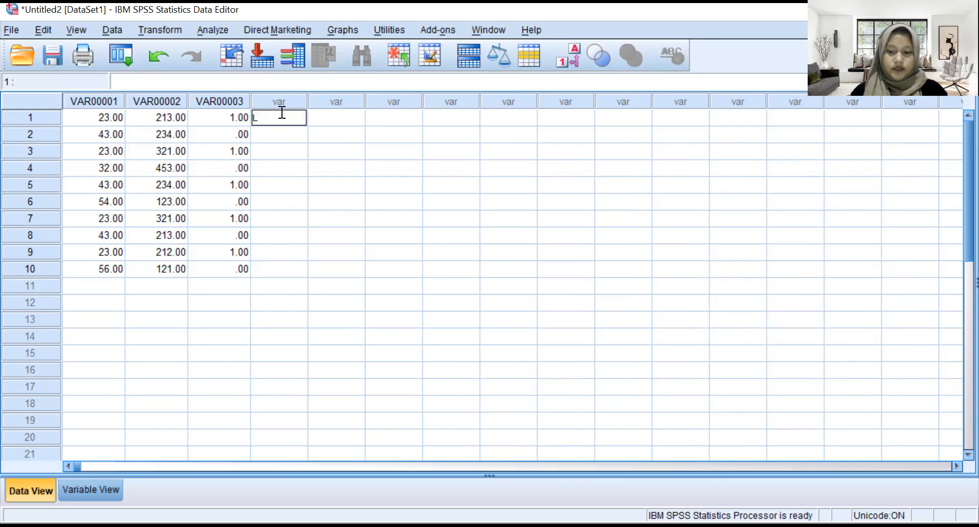
{"action": "key", "text": "Return"}
{"action": "type", "text": "P"}
{"action": "key", "text": "Return"}
{"action": "type", "text": "L"}
{"action": "key", "text": "Return"}
{"action": "type", "text": "P"}
{"action": "key", "text": "Return"}
{"action": "type", "text": "L"}
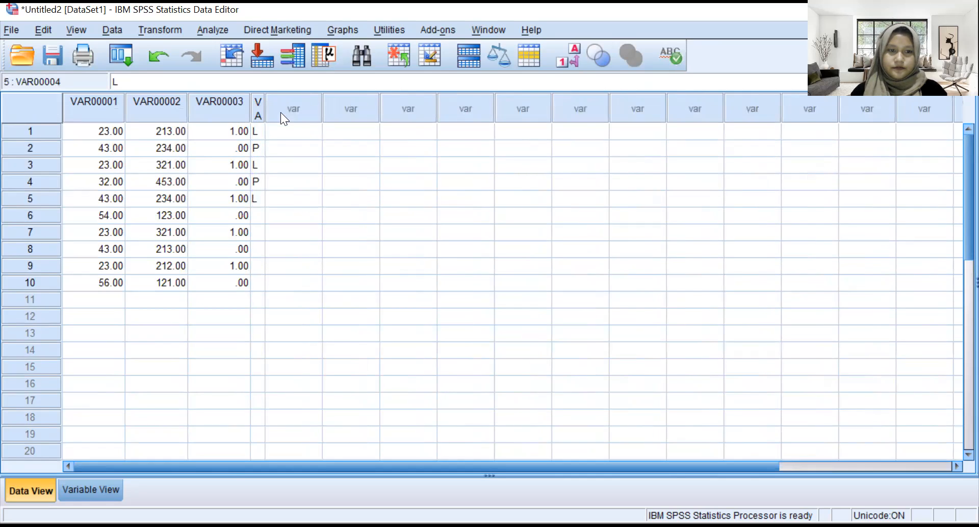
{"action": "key", "text": "Return"}
Fill rows 6 to 10 of the fourth data column with the letters P, L, P, L and P.
{"action": "type", "text": "P"}
{"action": "key", "text": "Return"}
{"action": "type", "text": "L"}
{"action": "key", "text": "Return"}
{"action": "type", "text": "P"}
{"action": "key", "text": "Return"}
{"action": "type", "text": "L"}
{"action": "key", "text": "Return"}
{"action": "type", "text": "P"}
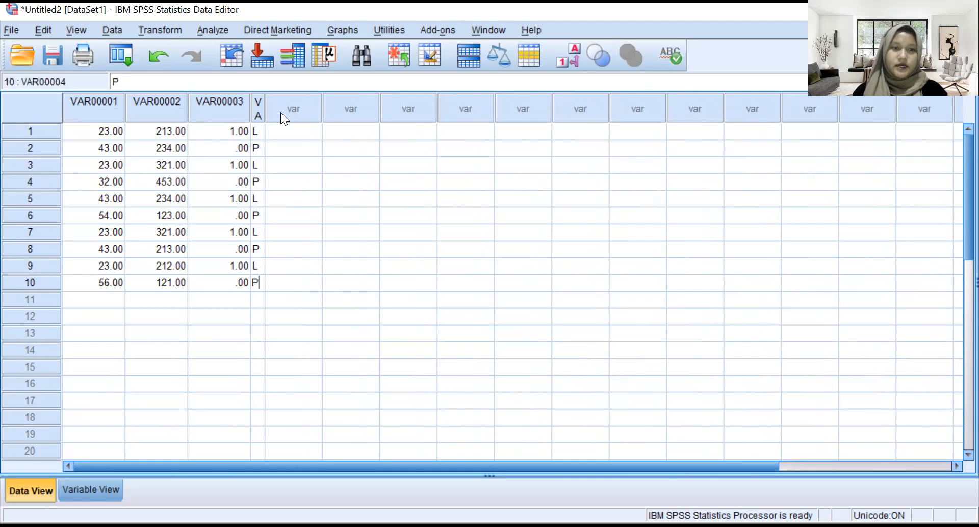
Enter 1, 2, 3, 2 and 4 in rows 1 to 5 of the fifth data column.
{"action": "left_click", "coordinate": [289, 131]}
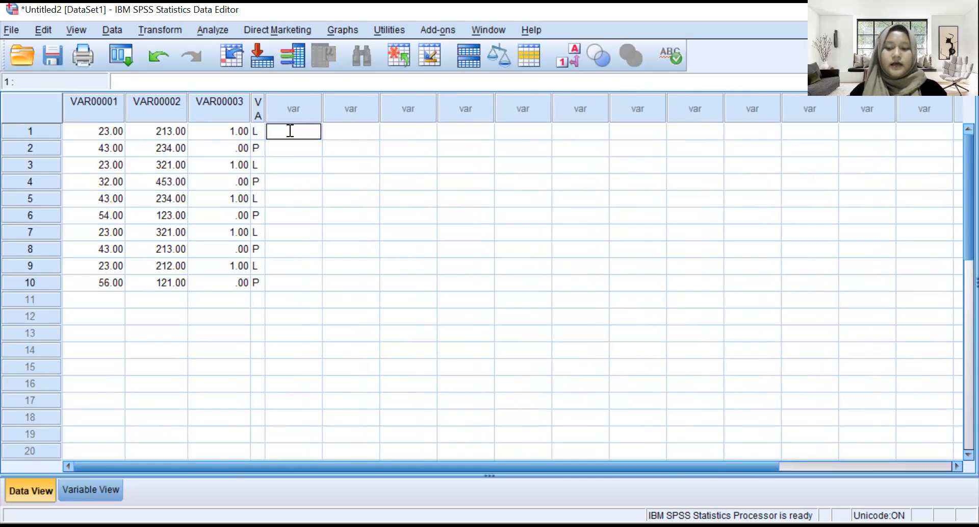
{"action": "type", "text": "12"}
{"action": "key", "text": "BackSpace"}
{"action": "key", "text": "Return"}
{"action": "type", "text": "2"}
{"action": "key", "text": "Return"}
{"action": "type", "text": "3"}
{"action": "key", "text": "Return"}
{"action": "type", "text": "2"}
{"action": "key", "text": "Return"}
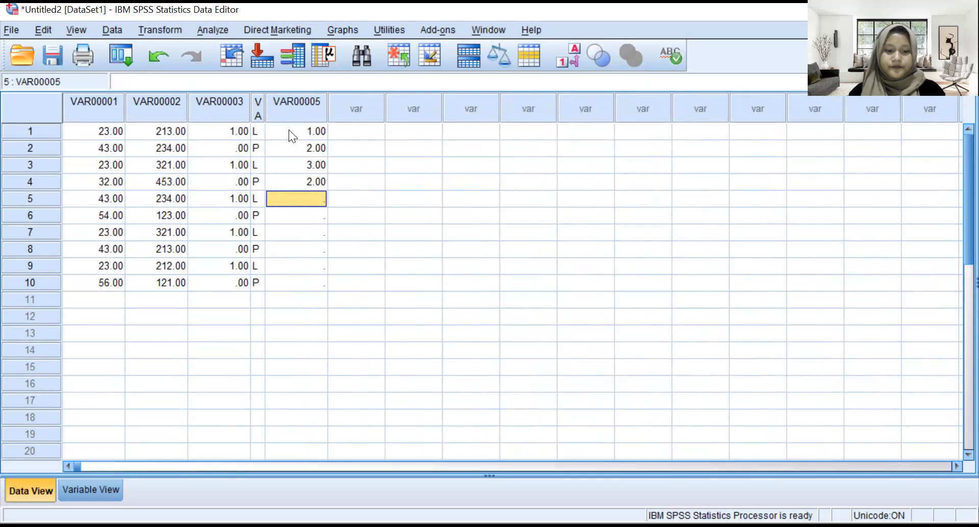
{"action": "type", "text": "4"}
{"action": "key", "text": "Return"}
Fill rows 6 to 10 of the fifth data column with 3, 2, 3, 1 and 4.
{"action": "type", "text": "3"}
{"action": "key", "text": "Return"}
{"action": "type", "text": "2"}
{"action": "key", "text": "Return"}
{"action": "type", "text": "3"}
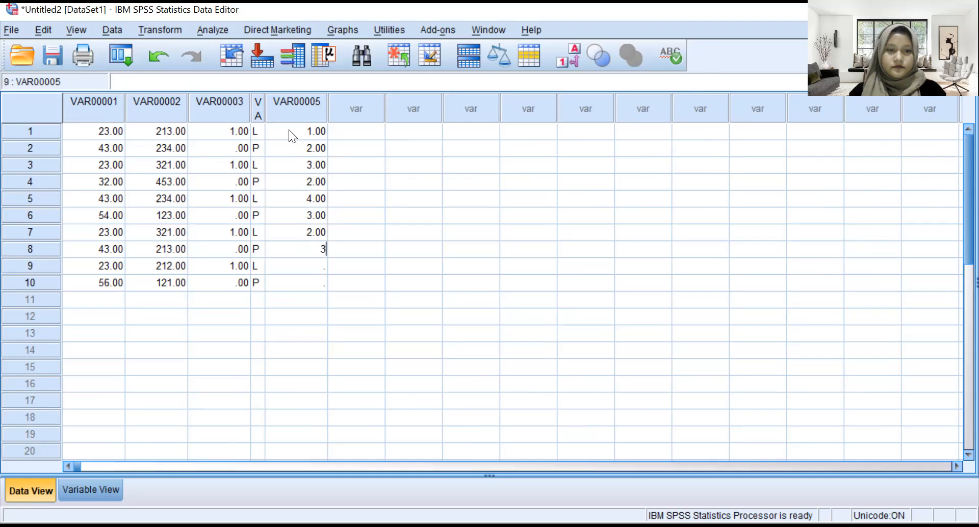
{"action": "key", "text": "Return"}
{"action": "key", "text": "Return"}
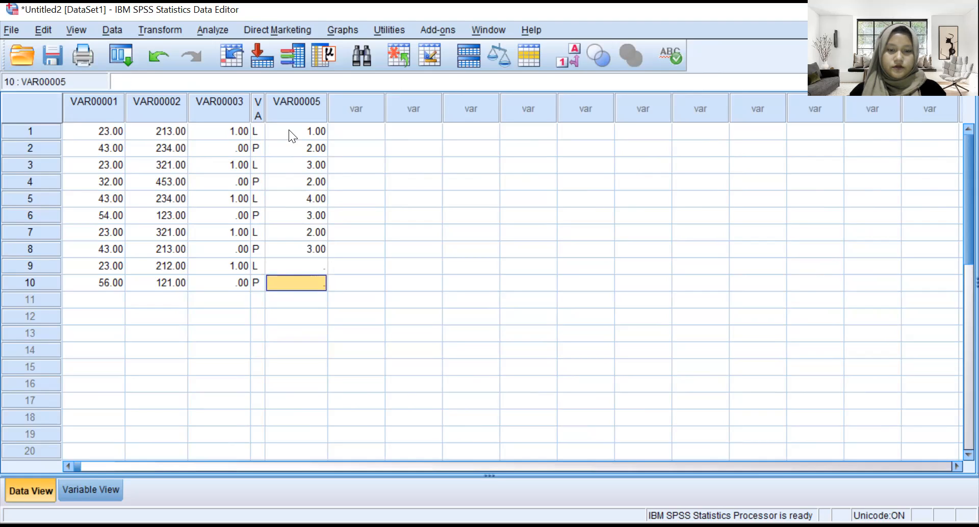
{"action": "key", "text": "Up"}
{"action": "type", "text": "1"}
{"action": "key", "text": "Return"}
{"action": "type", "text": "4"}
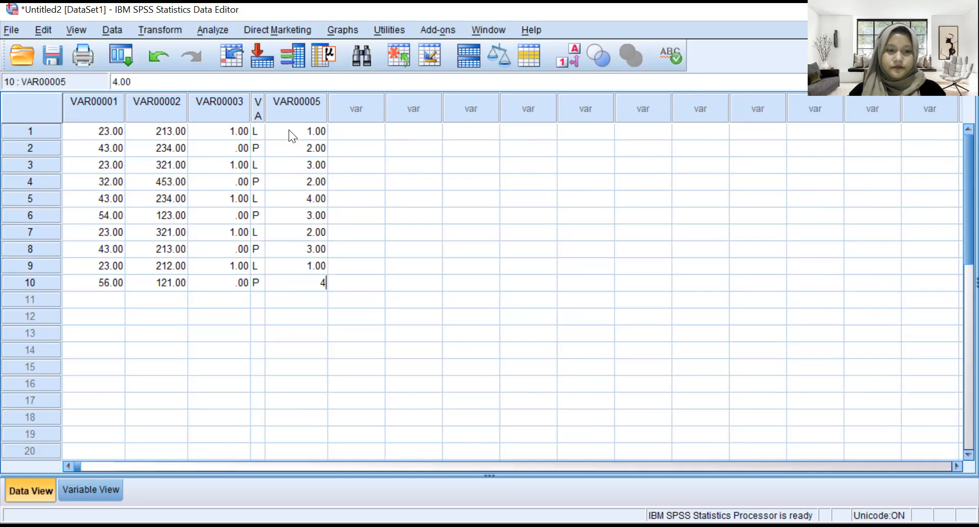
{"action": "key", "text": "Return"}
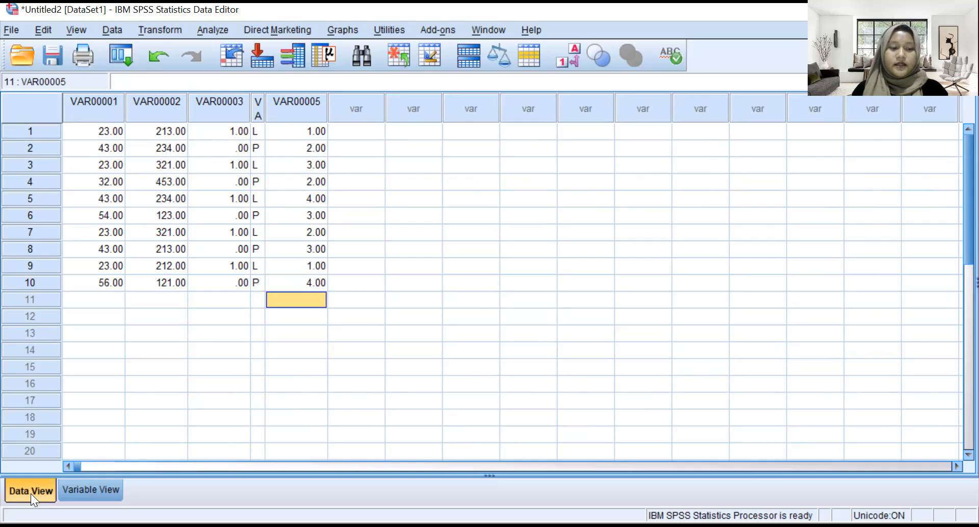
Rename the first variable as Berat in the variable definitions.
{"action": "left_click", "coordinate": [75, 490]}
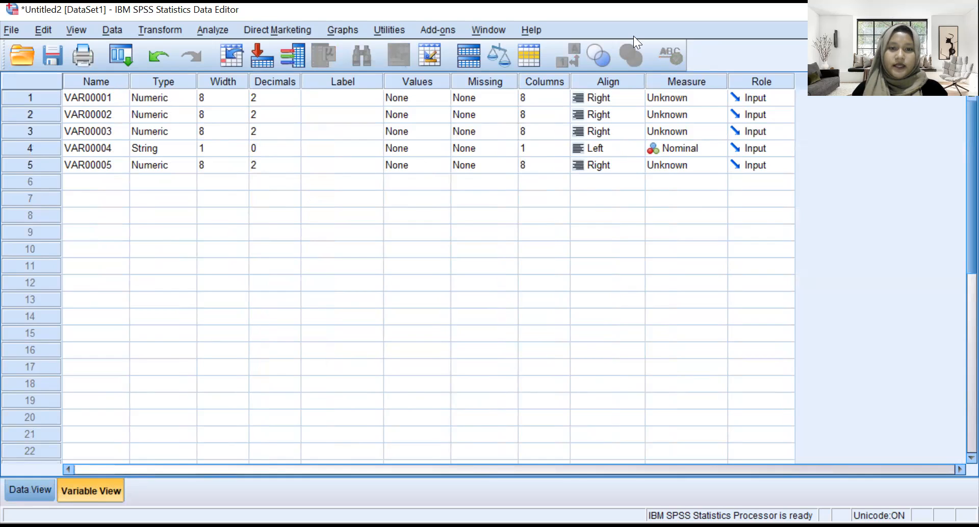
{"action": "left_click", "coordinate": [109, 94]}
{"action": "left_click", "coordinate": [109, 111]}
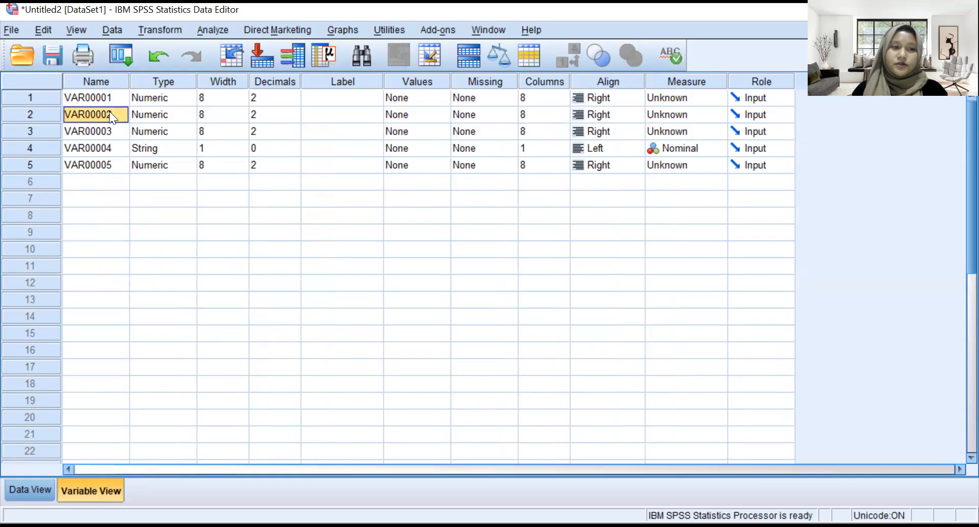
{"action": "left_click", "coordinate": [111, 131]}
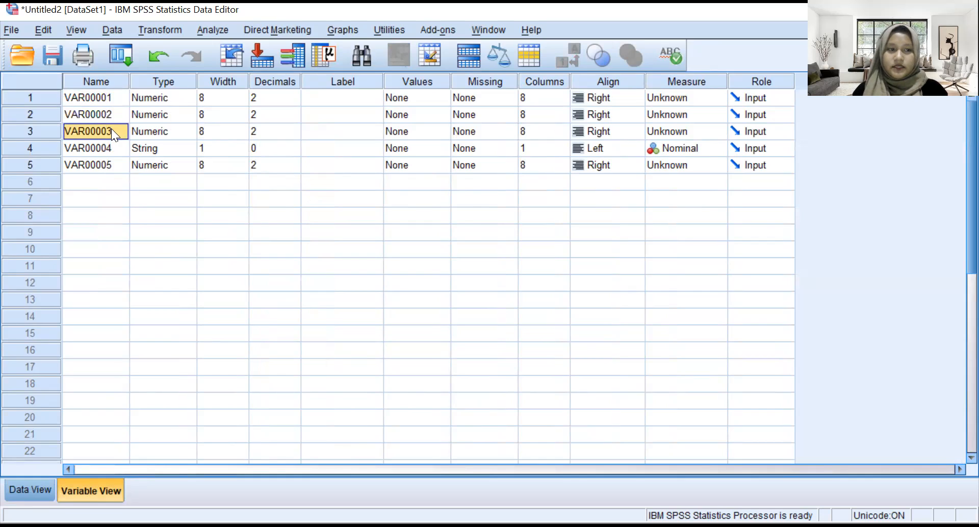
{"action": "left_click", "coordinate": [105, 97]}
{"action": "key", "text": "BackSpace"}
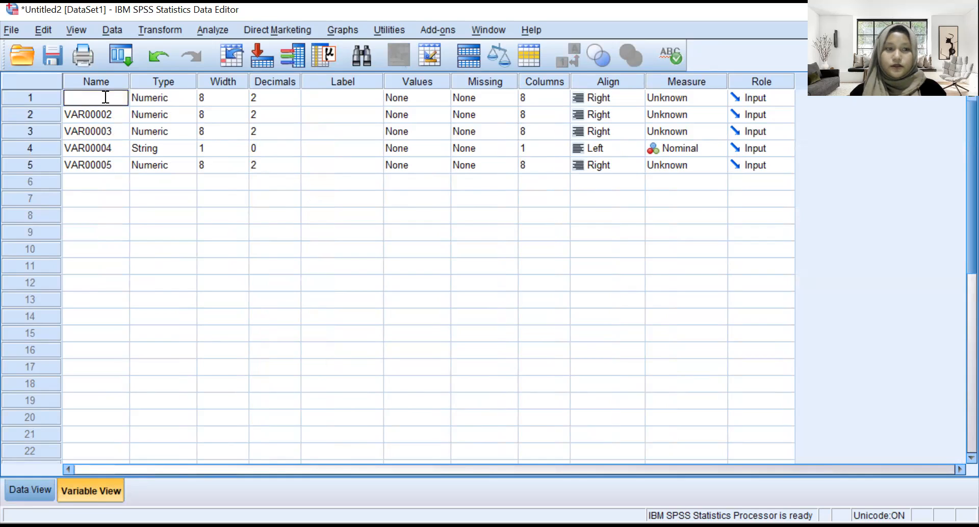
{"action": "type", "text": "Berat"}
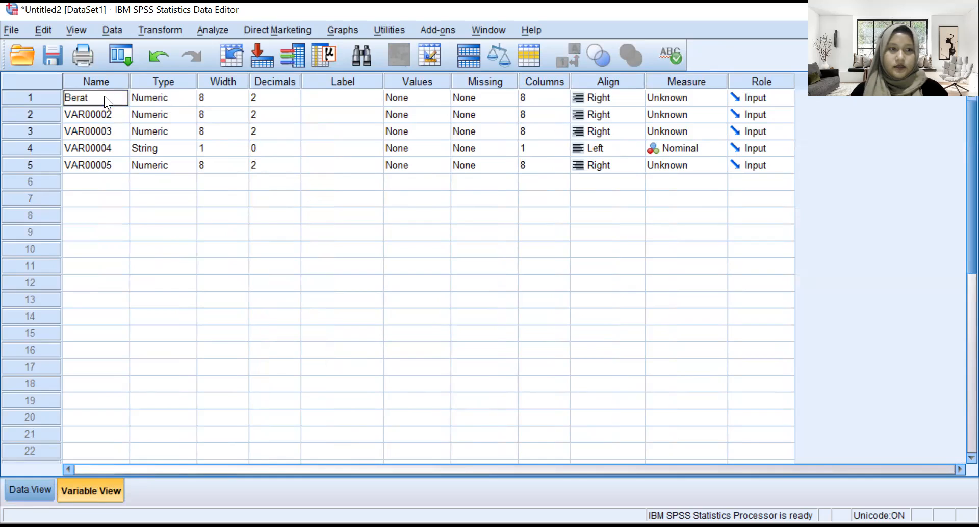
{"action": "key", "text": "Return"}
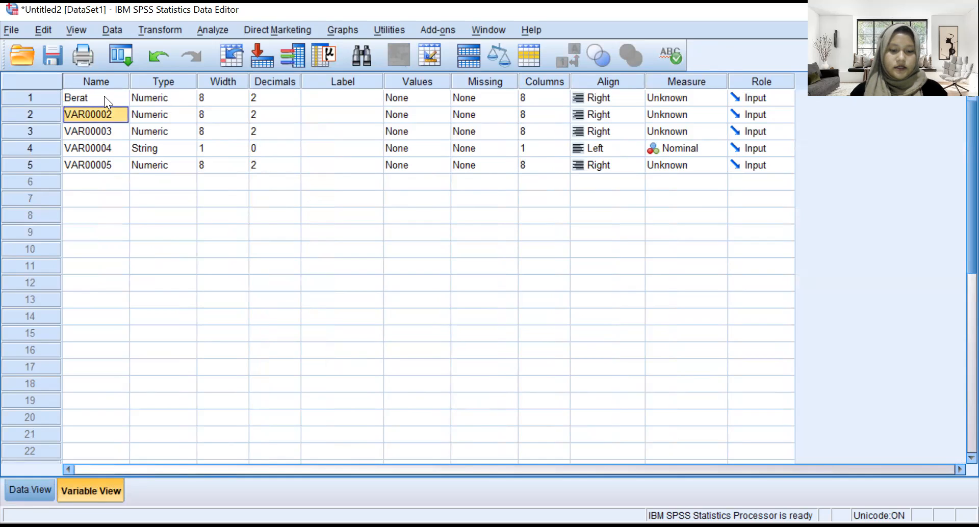
Rename the second variable as Tinggi and the third variable as Gender.
{"action": "type", "text": "Tinggi"}
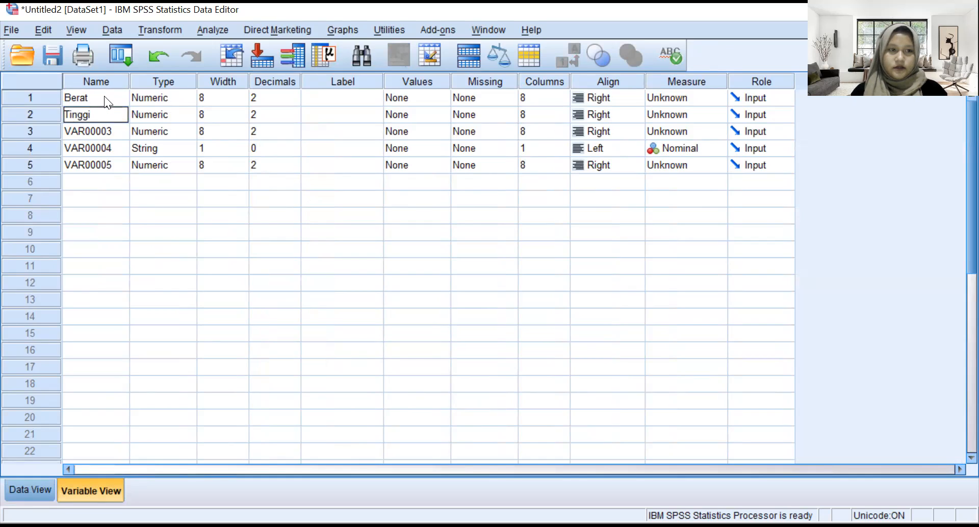
{"action": "key", "text": "Return"}
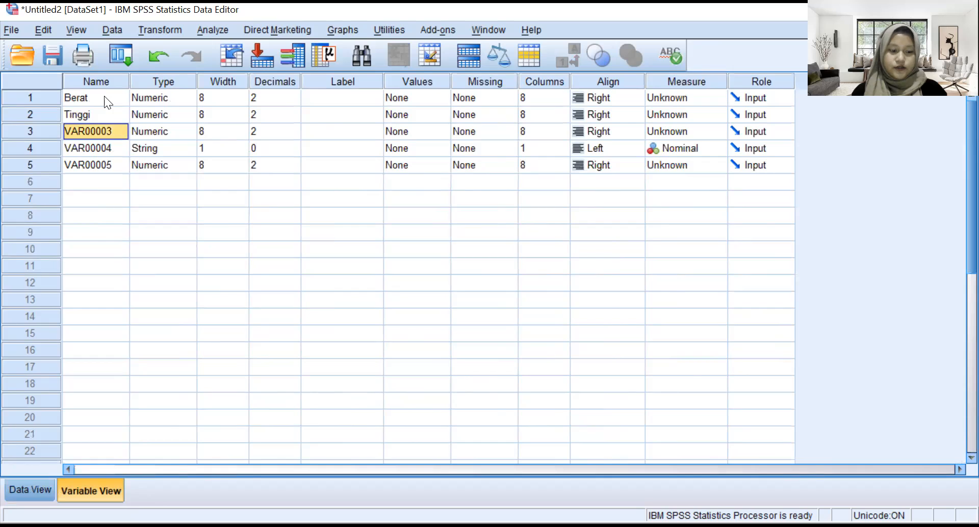
{"action": "type", "text": "Ge"}
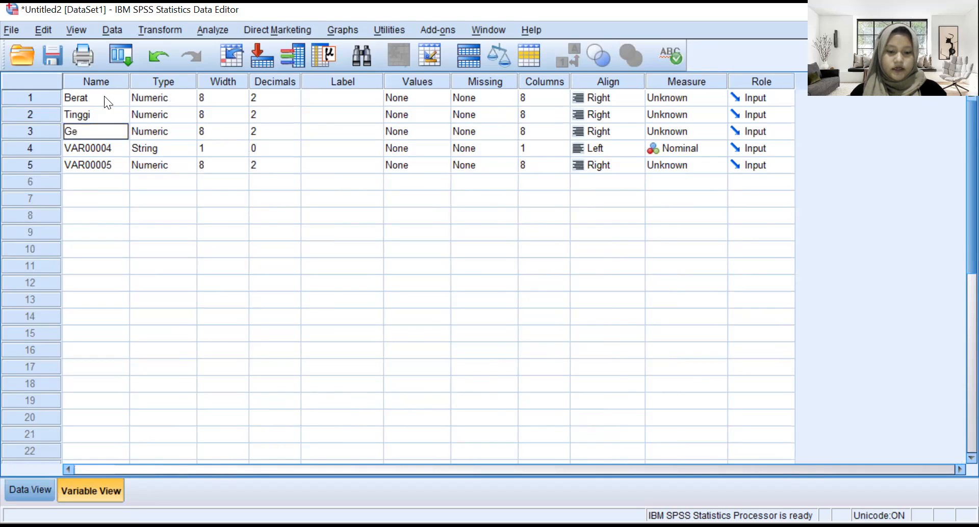
{"action": "type", "text": "nder"}
{"action": "key", "text": "Return"}
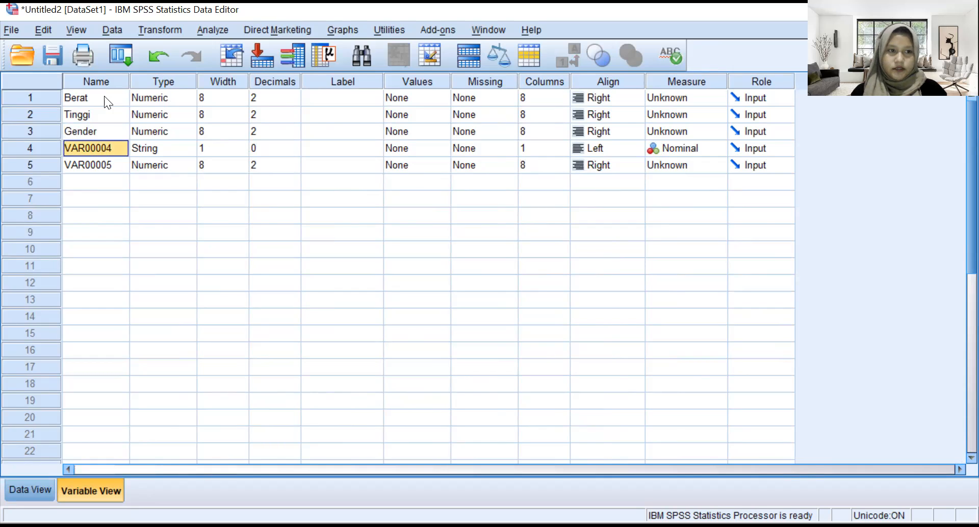
Rename the fourth variable as Ket and the fifth variable as Status.
{"action": "type", "text": "Ket"}
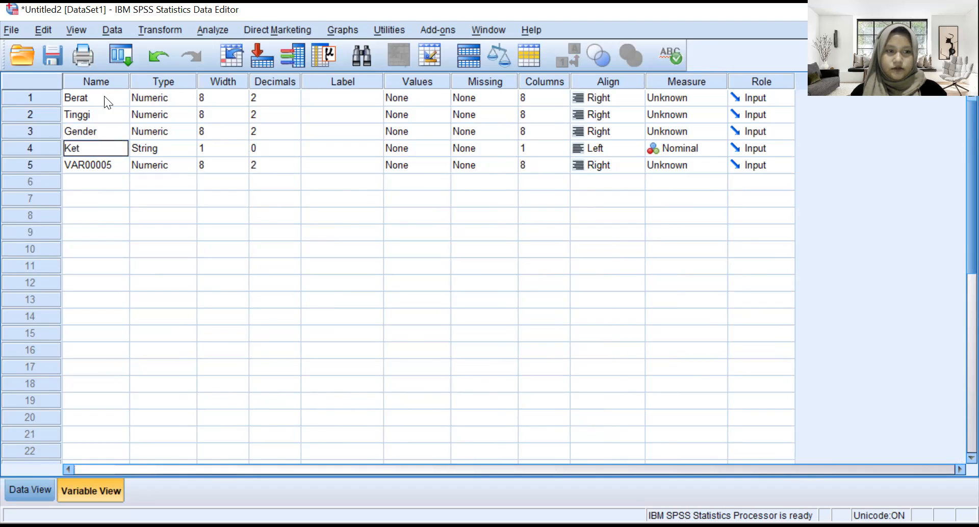
{"action": "key", "text": "Return"}
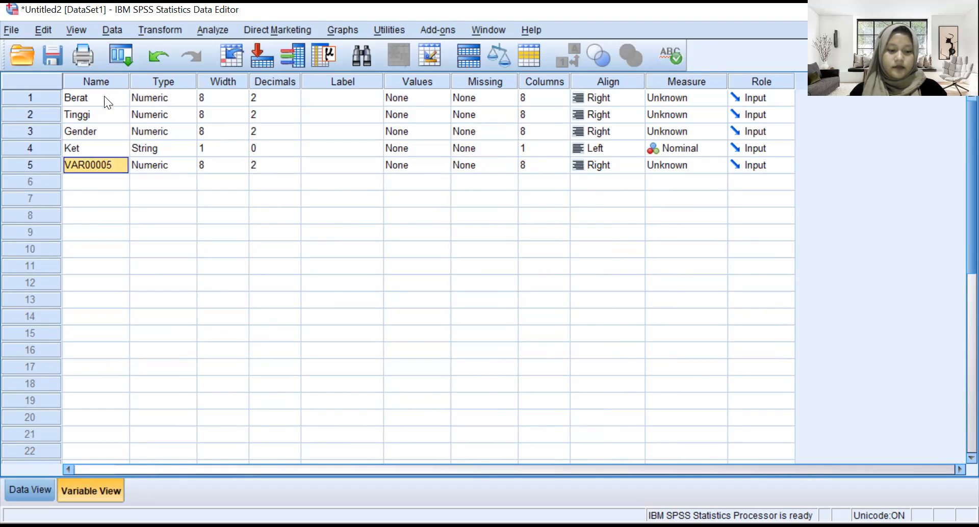
{"action": "type", "text": "Sat"}
{"action": "key", "text": "BackSpace"}
{"action": "type", "text": "tau"}
{"action": "key", "text": "BackSpace"}
{"action": "type", "text": "tus"}
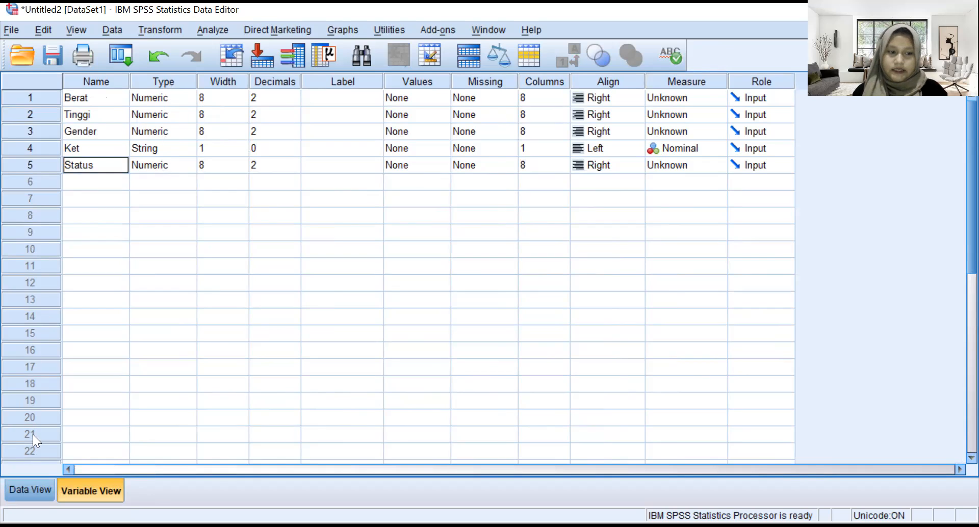
Check the renamed columns in the data sheet and examine the variable type options available for Berat.
{"action": "left_click", "coordinate": [40, 492]}
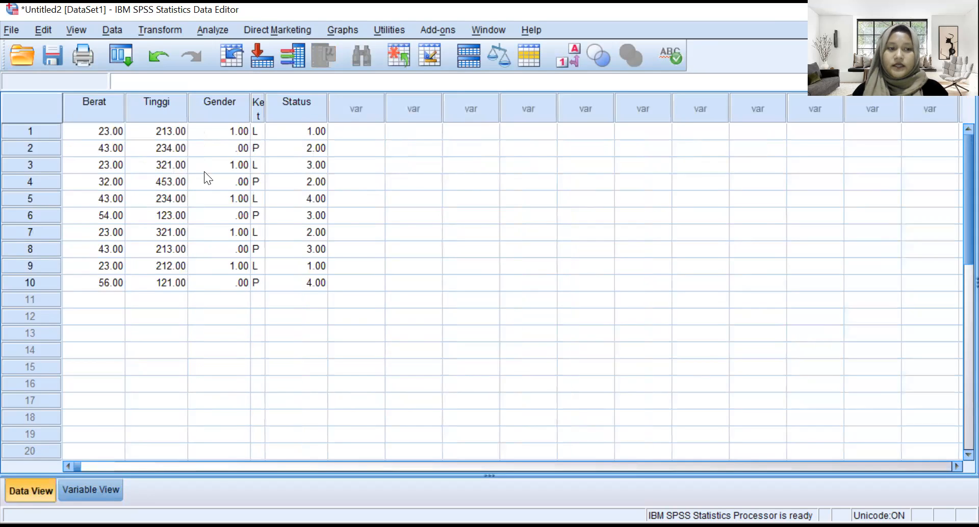
{"action": "left_click", "coordinate": [88, 488]}
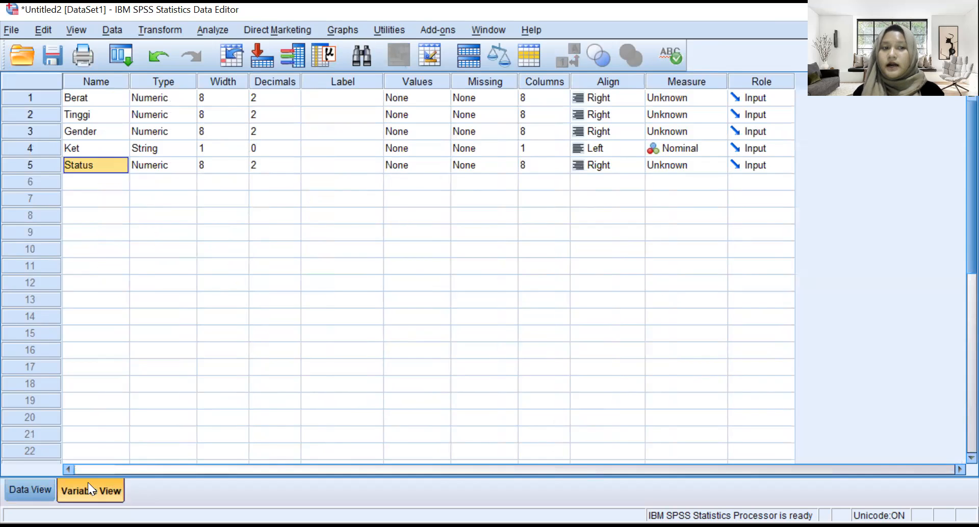
{"action": "left_click", "coordinate": [42, 484]}
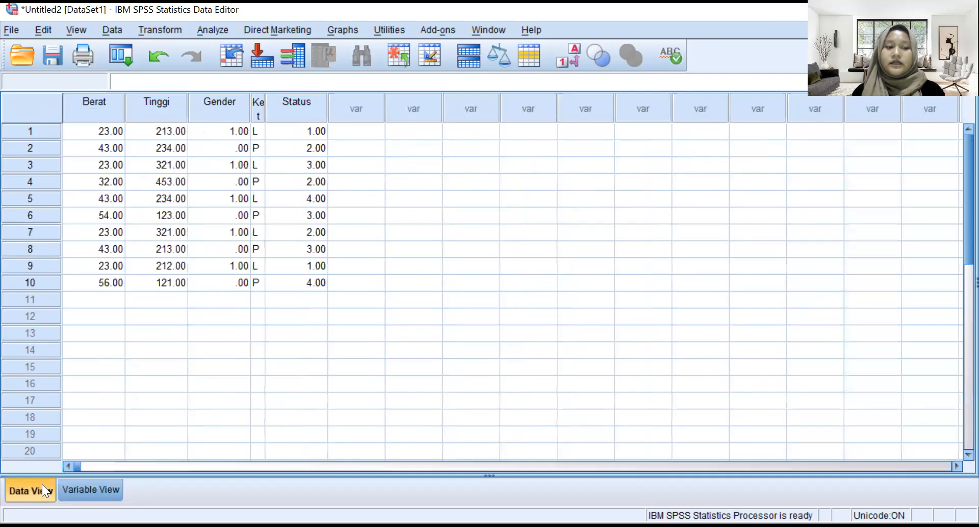
{"action": "left_click", "coordinate": [79, 483]}
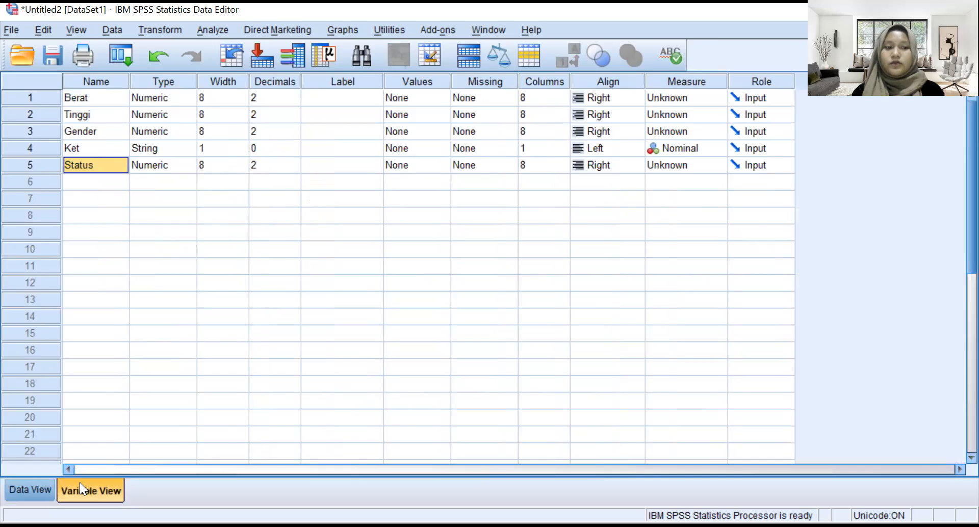
{"action": "left_click", "coordinate": [141, 148]}
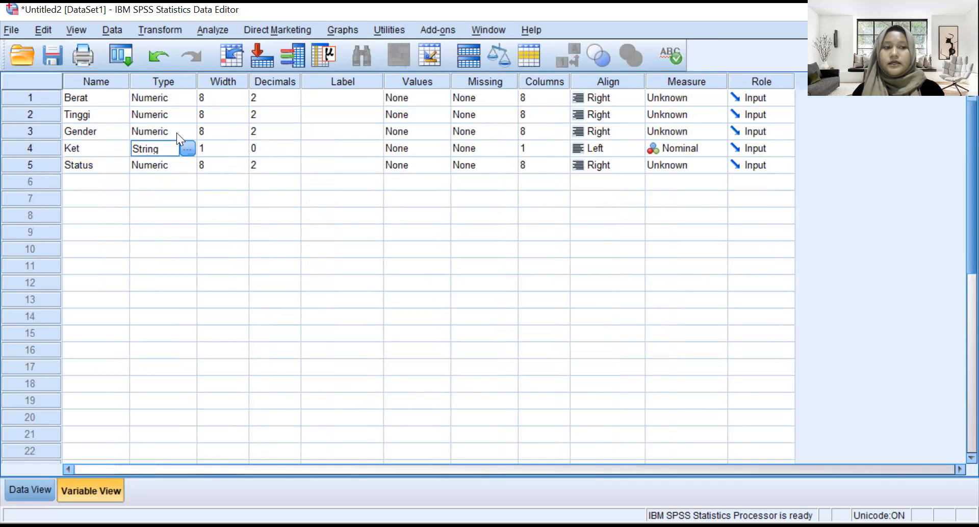
{"action": "left_click", "coordinate": [186, 98]}
{"action": "left_click", "coordinate": [187, 99]}
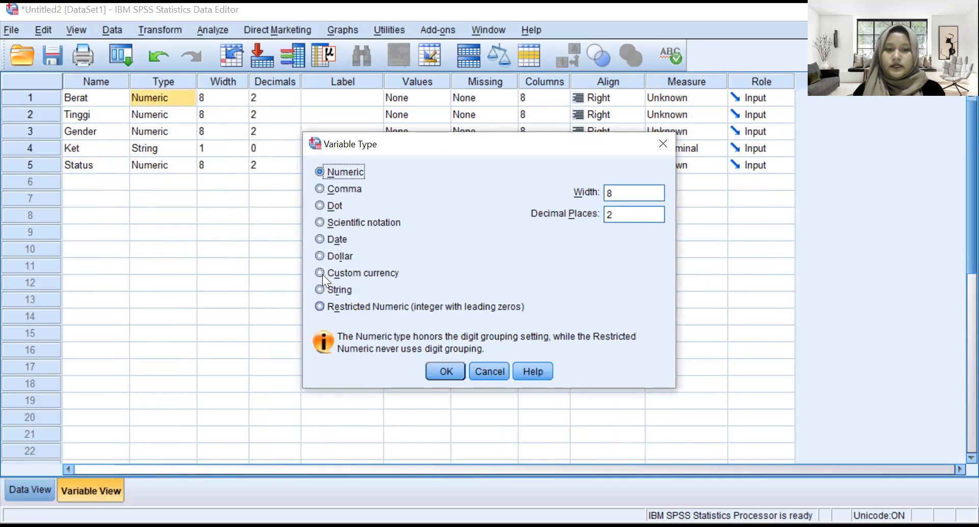
{"action": "left_click", "coordinate": [477, 372]}
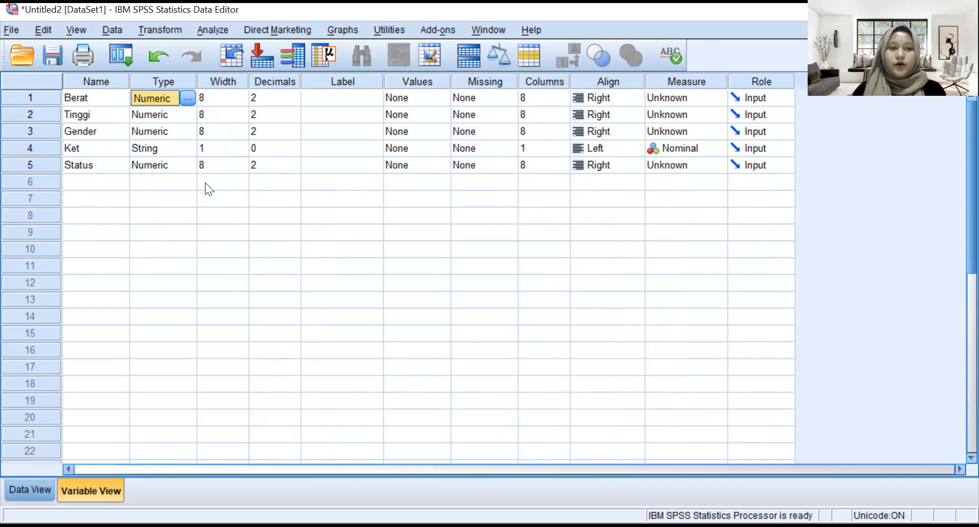
Set the width of the Berat and Tinggi variables to 3 in the variable definitions.
{"action": "left_click", "coordinate": [217, 95]}
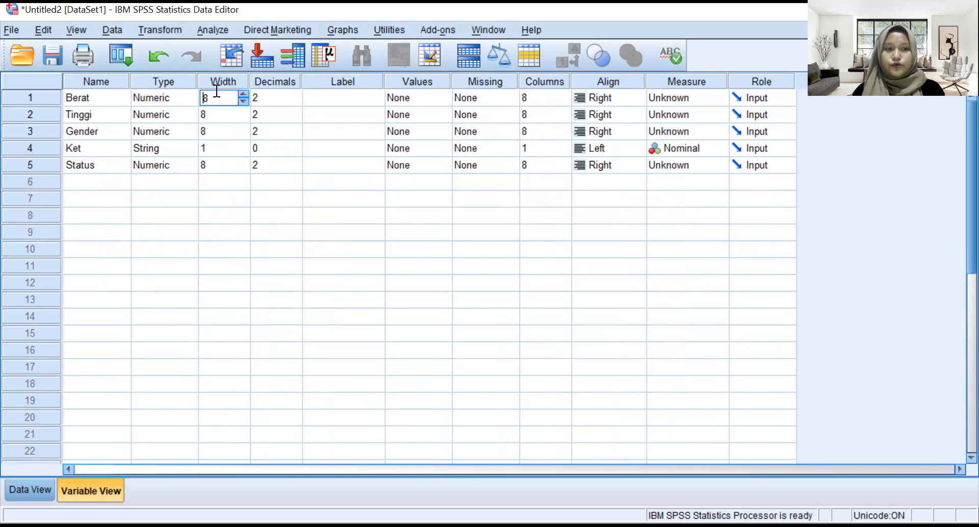
{"action": "left_click", "coordinate": [227, 178]}
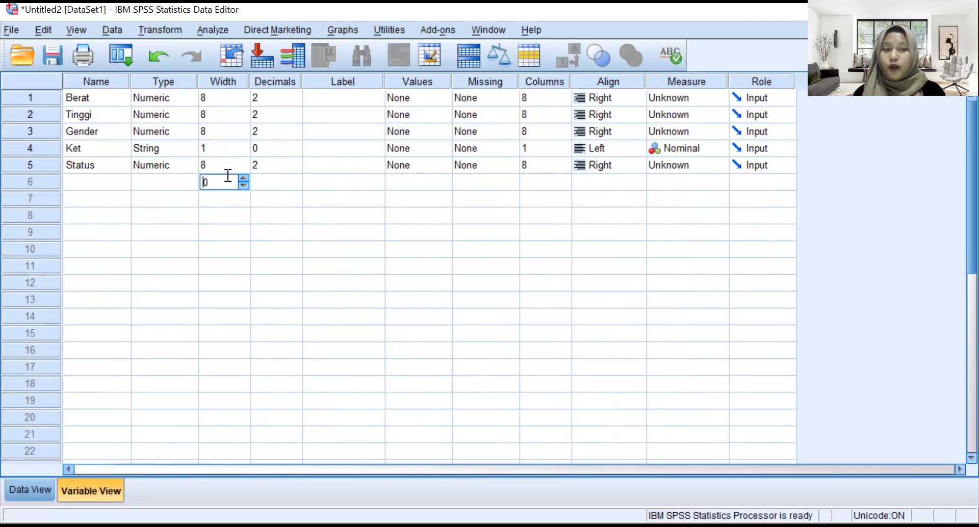
{"action": "left_click", "coordinate": [26, 490]}
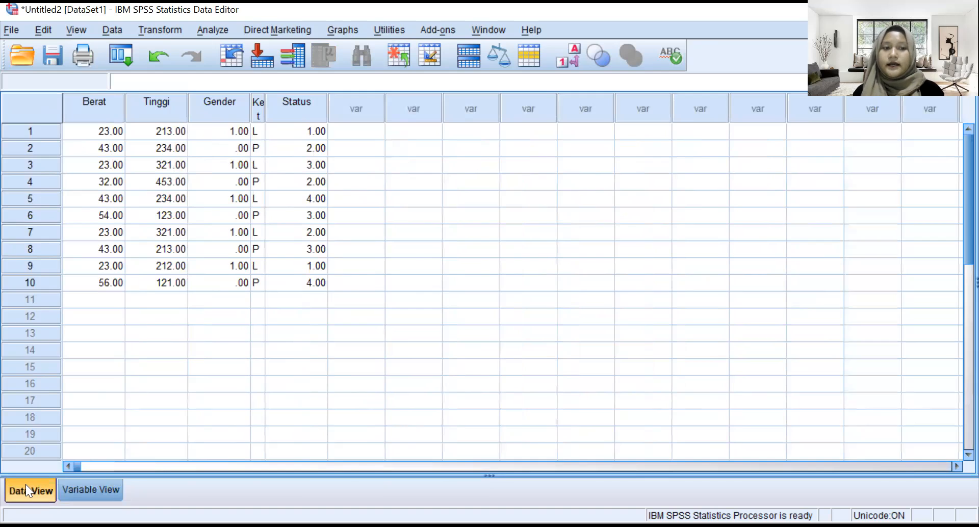
{"action": "left_click", "coordinate": [81, 487]}
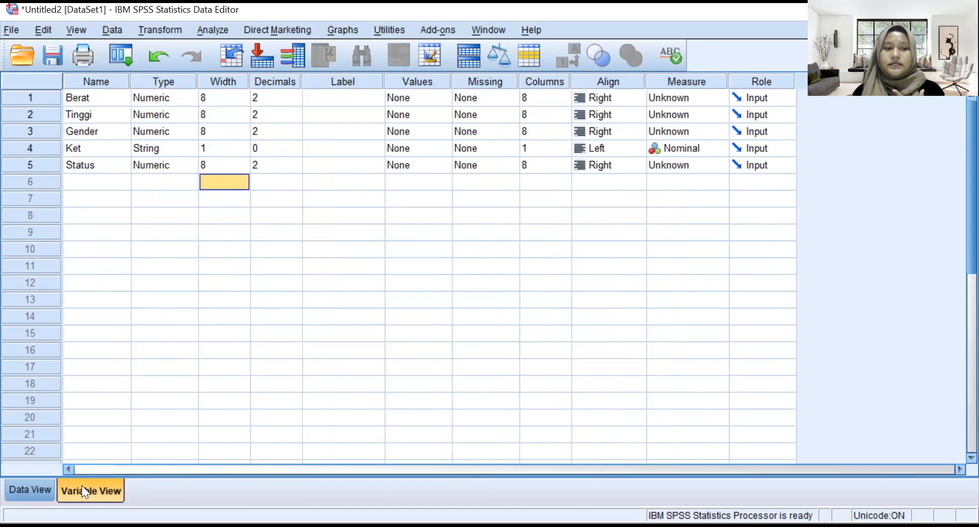
{"action": "left_click", "coordinate": [222, 98]}
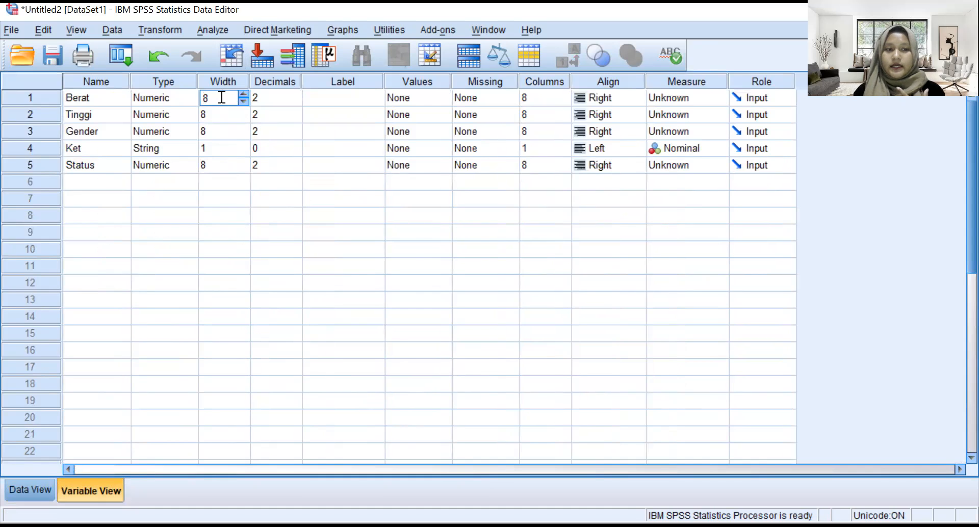
{"action": "key", "text": "BackSpace"}
{"action": "type", "text": "3"}
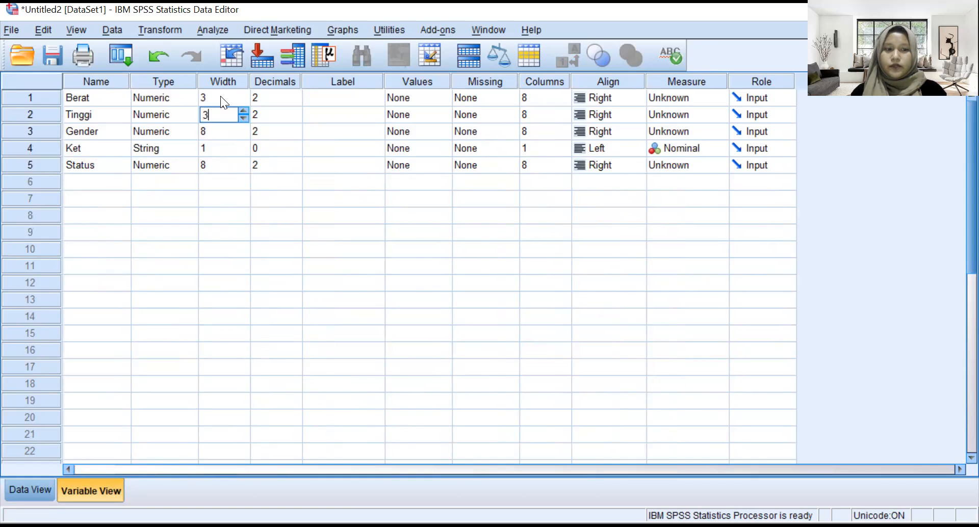
{"action": "key", "text": "Return"}
{"action": "key", "text": "BackSpace"}
{"action": "type", "text": "3"}
Set the width of the Gender, Ket and Status variables to 3.
{"action": "key", "text": "Return"}
{"action": "type", "text": "3"}
{"action": "key", "text": "Return"}
{"action": "key", "text": "BackSpace"}
{"action": "type", "text": "3"}
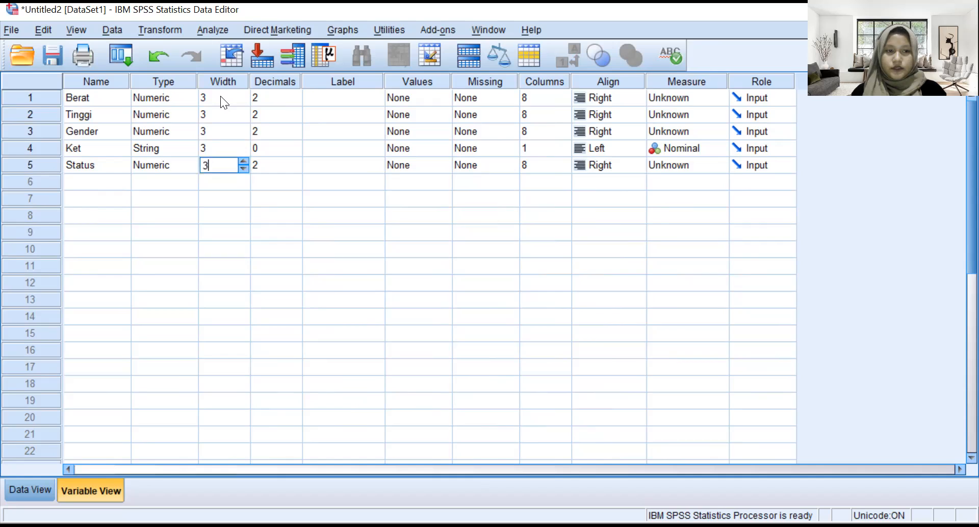
{"action": "key", "text": "Return"}
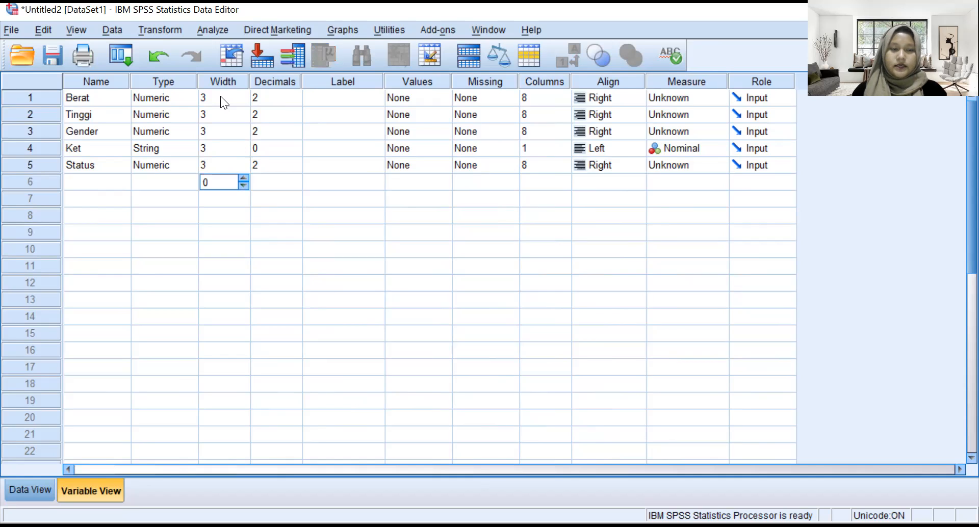
Set the number of decimals of the Berat and Tinggi variables to 0.
{"action": "left_click", "coordinate": [264, 185]}
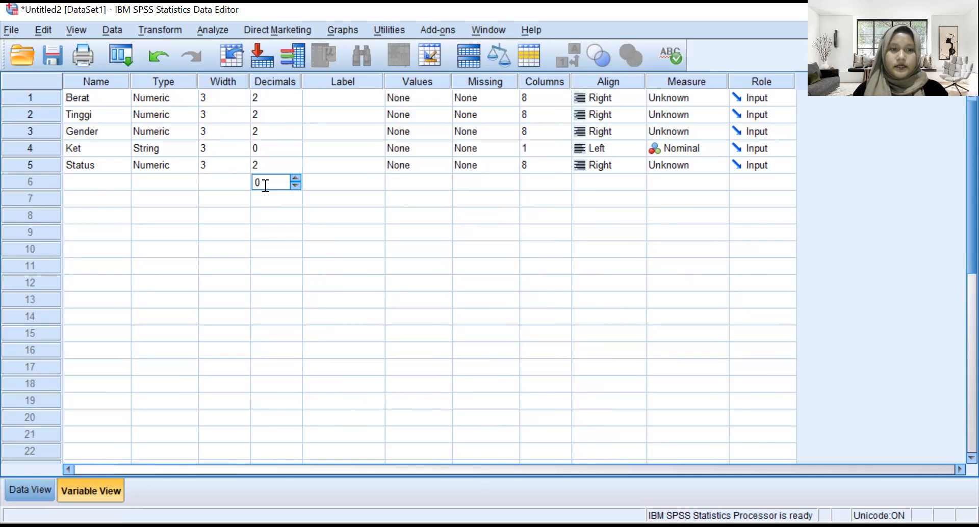
{"action": "left_click", "coordinate": [279, 93]}
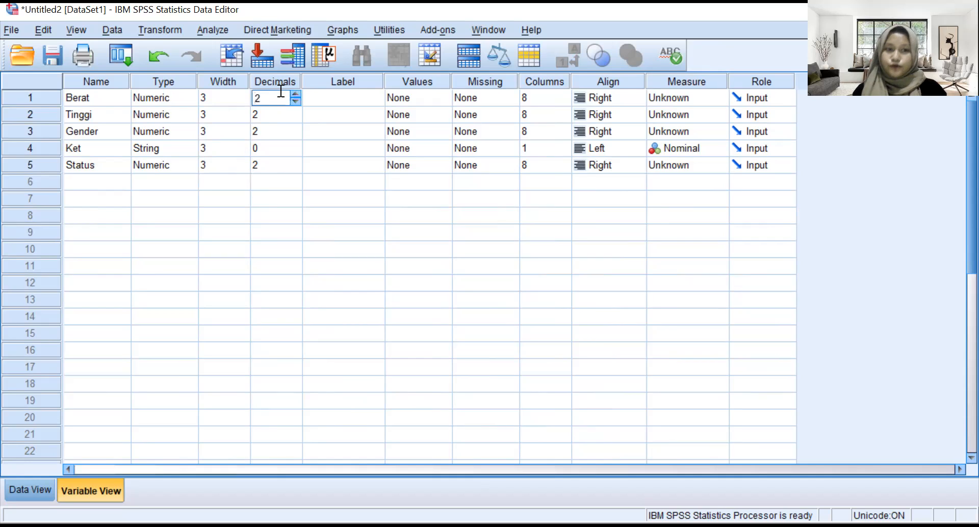
{"action": "left_click", "coordinate": [318, 100]}
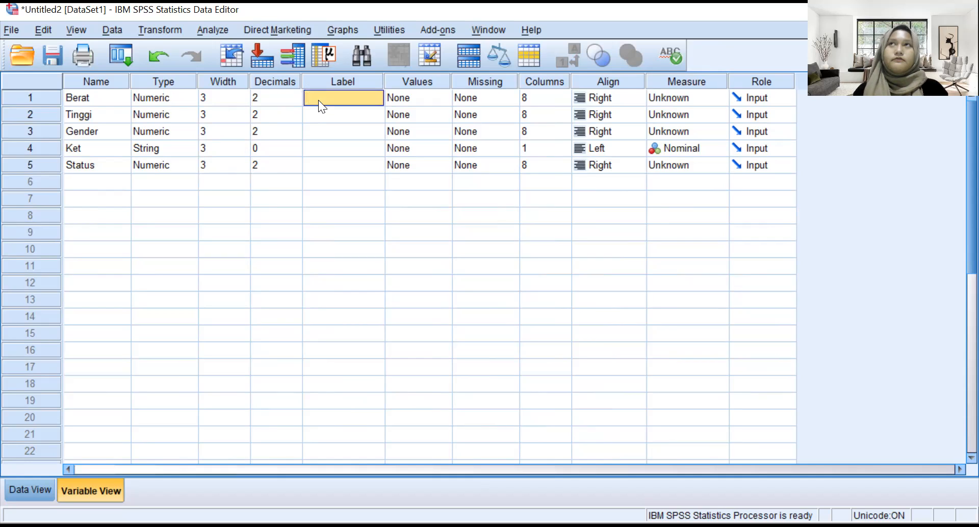
{"action": "left_click", "coordinate": [27, 489]}
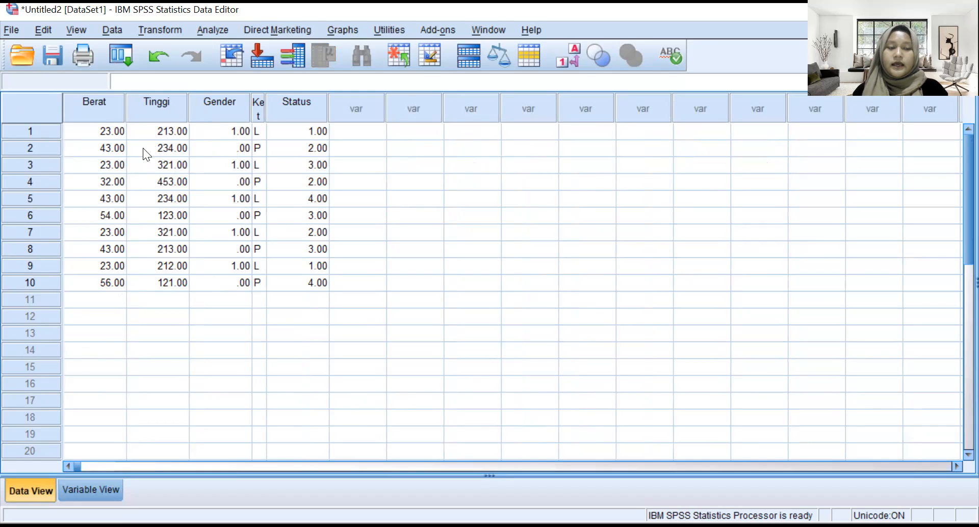
{"action": "left_click", "coordinate": [74, 491]}
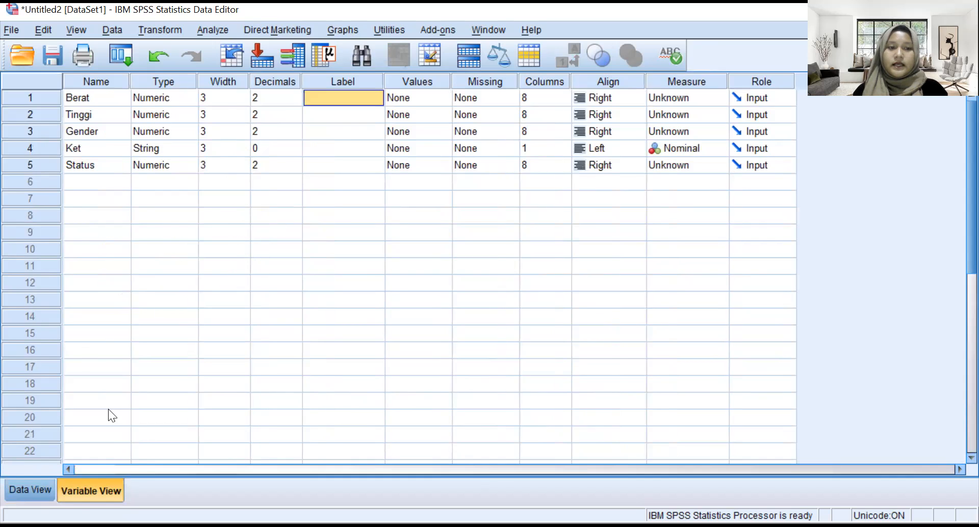
{"action": "left_click", "coordinate": [275, 97]}
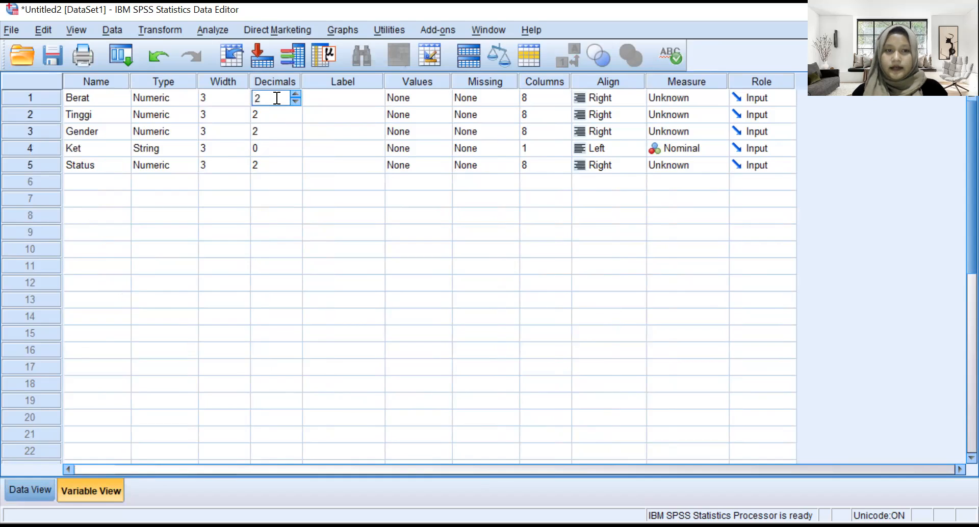
{"action": "key", "text": "BackSpace"}
{"action": "type", "text": "0"}
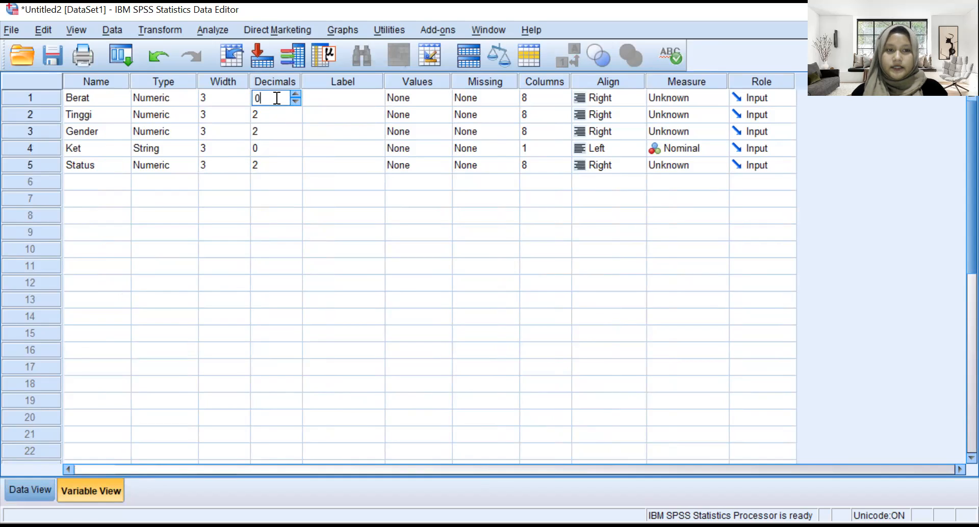
{"action": "key", "text": "Return"}
{"action": "type", "text": "0"}
{"action": "key", "text": "Return"}
Set the decimals of the Gender and Status variables to 0 and check the number format in the data sheet.
{"action": "key", "text": "BackSpace"}
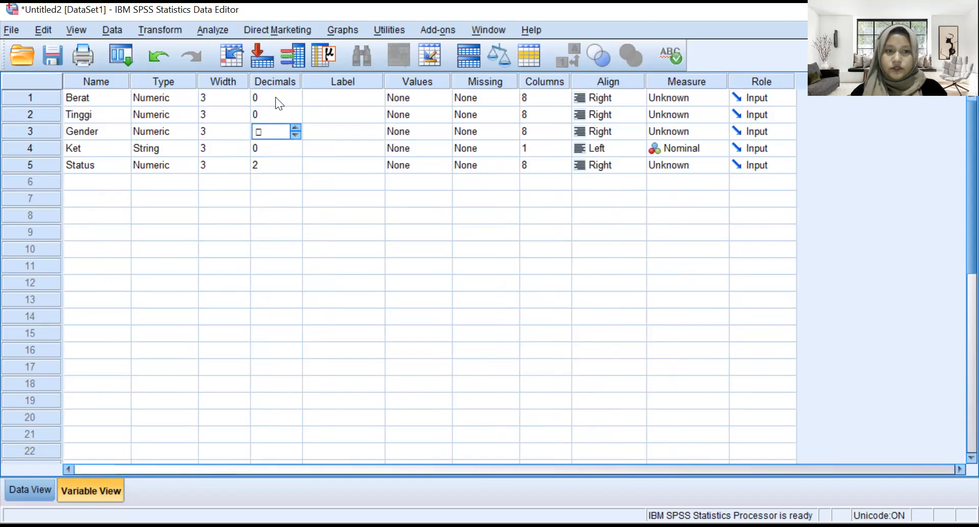
{"action": "type", "text": "0"}
{"action": "key", "text": "Return"}
{"action": "key", "text": "Return"}
{"action": "key", "text": "BackSpace"}
{"action": "type", "text": "0"}
{"action": "key", "text": "Return"}
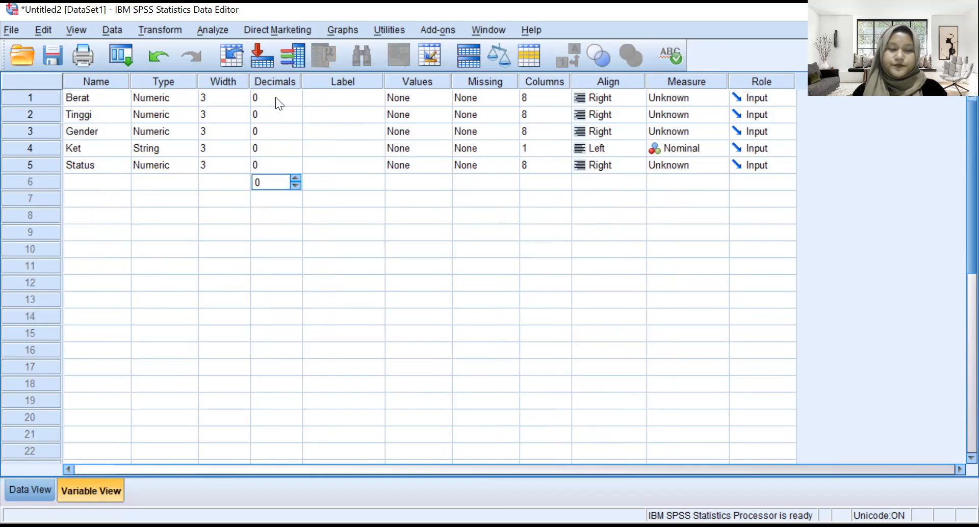
{"action": "left_click", "coordinate": [37, 484]}
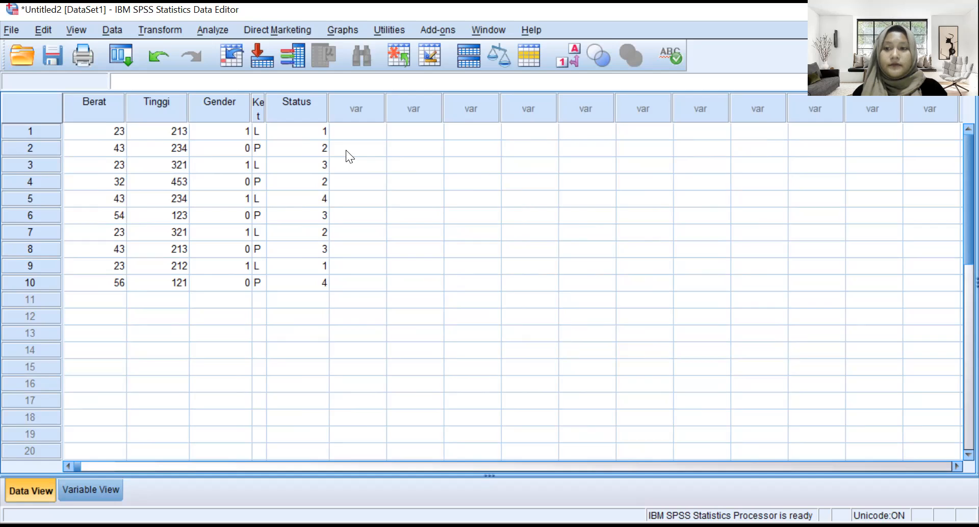
{"action": "left_click", "coordinate": [100, 482]}
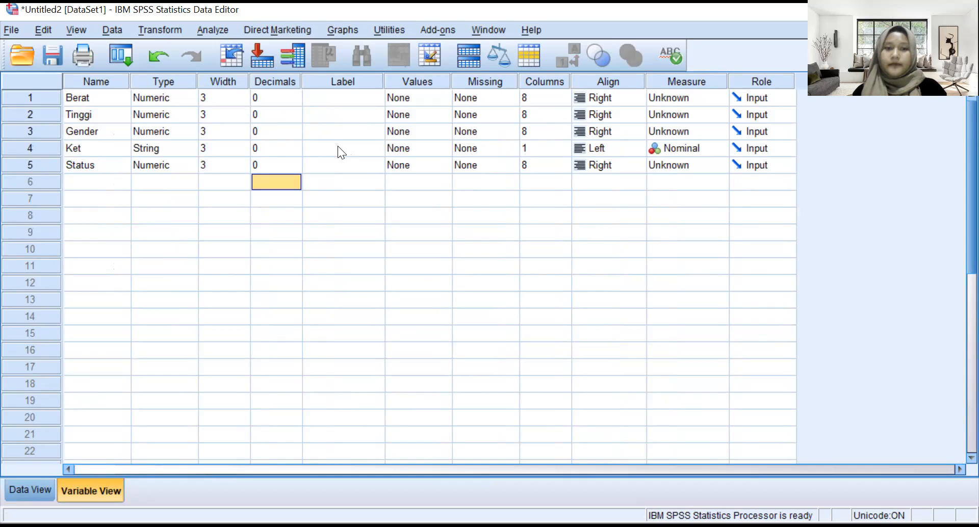
Give the Berat variable the label "Berat badan siswa sd".
{"action": "left_click", "coordinate": [334, 99]}
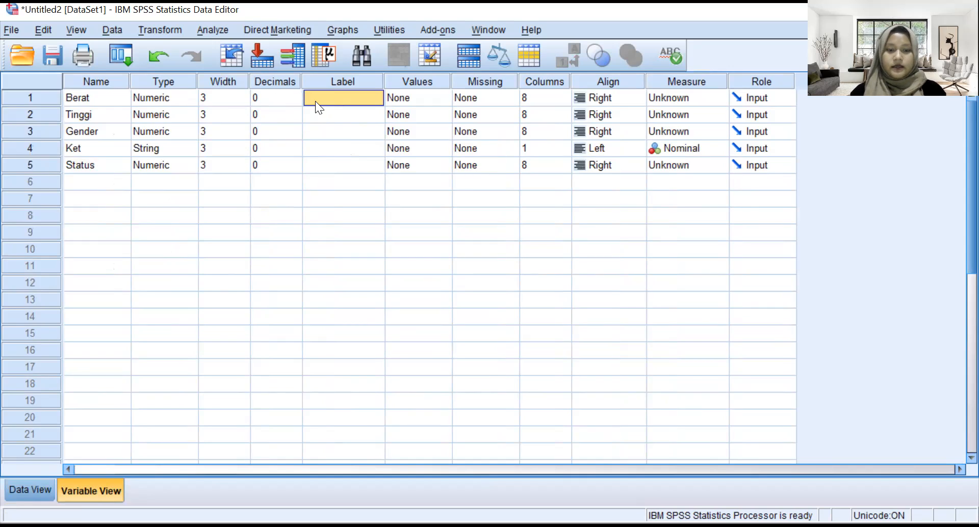
{"action": "type", "text": "Berat"}
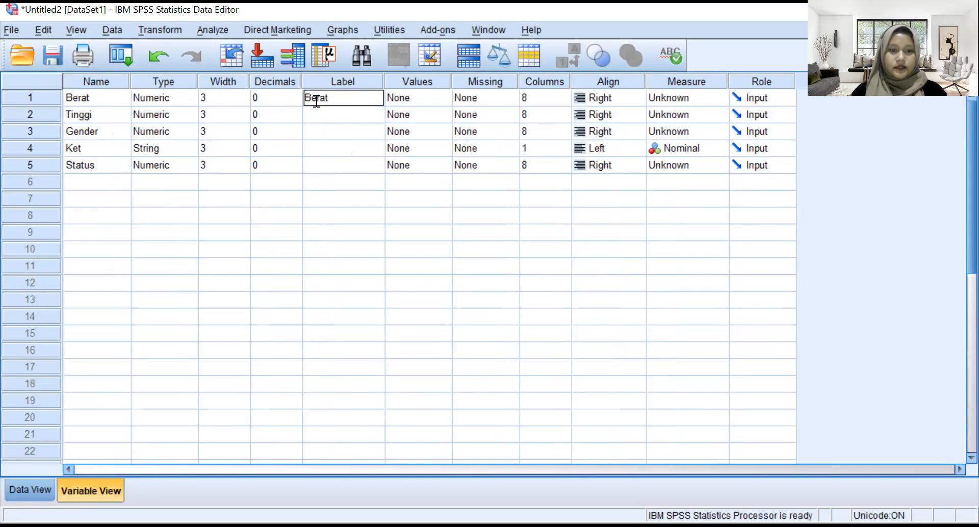
{"action": "type", "text": " badan"}
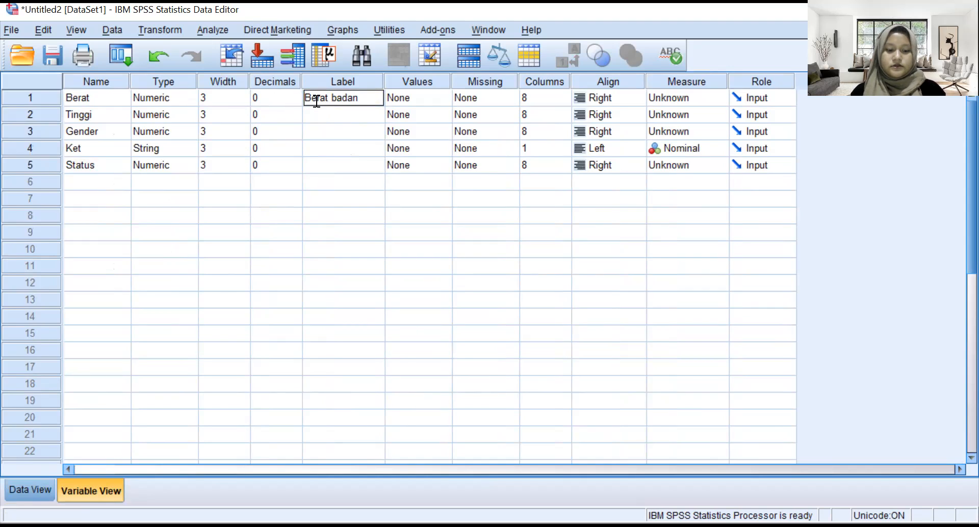
{"action": "type", "text": " siswa sd"}
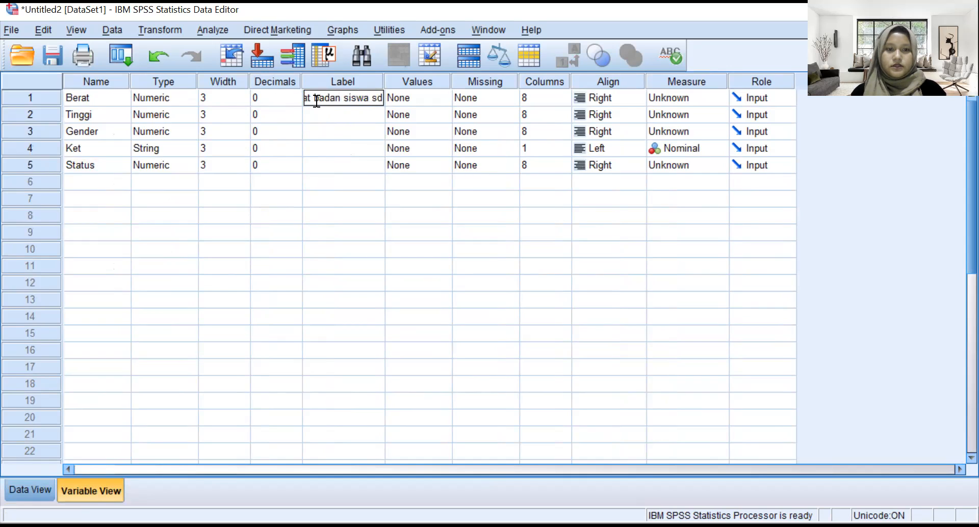
{"action": "key", "text": "Return"}
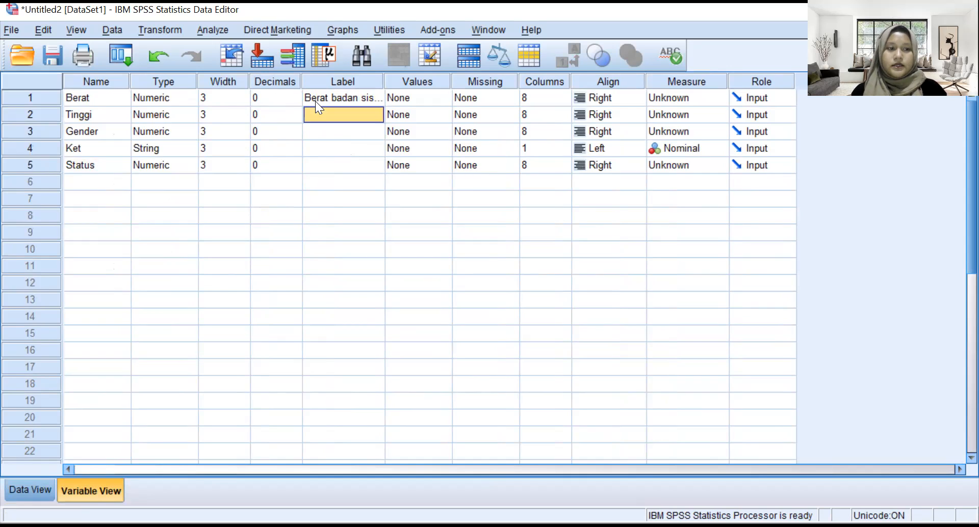
Give the Tinggi variable the label "Tinggi badan siswa sd" and the Gender variable the label "Gender siswa sd".
{"action": "type", "text": "Tinggi badan sis"}
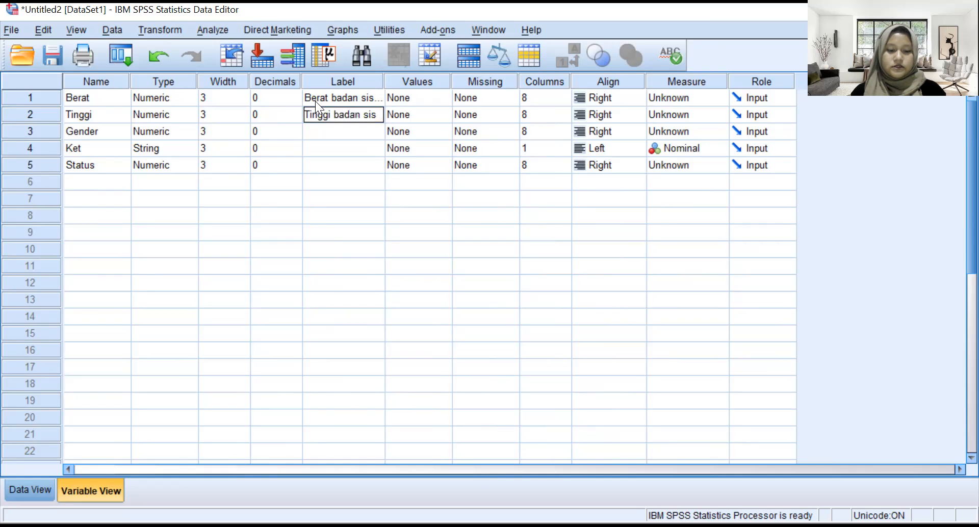
{"action": "type", "text": "wa sd"}
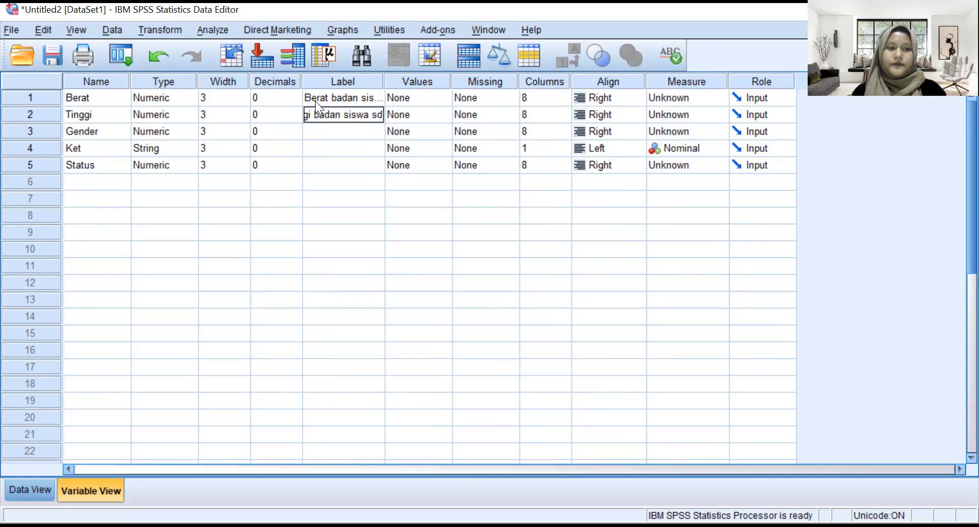
{"action": "key", "text": "Return"}
{"action": "type", "text": "Ge"}
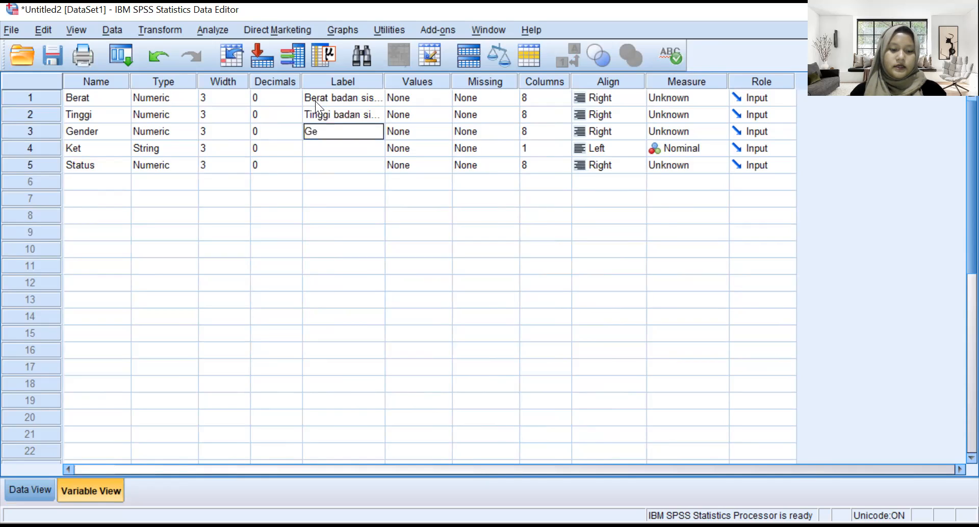
{"action": "type", "text": "nder siswa sd"}
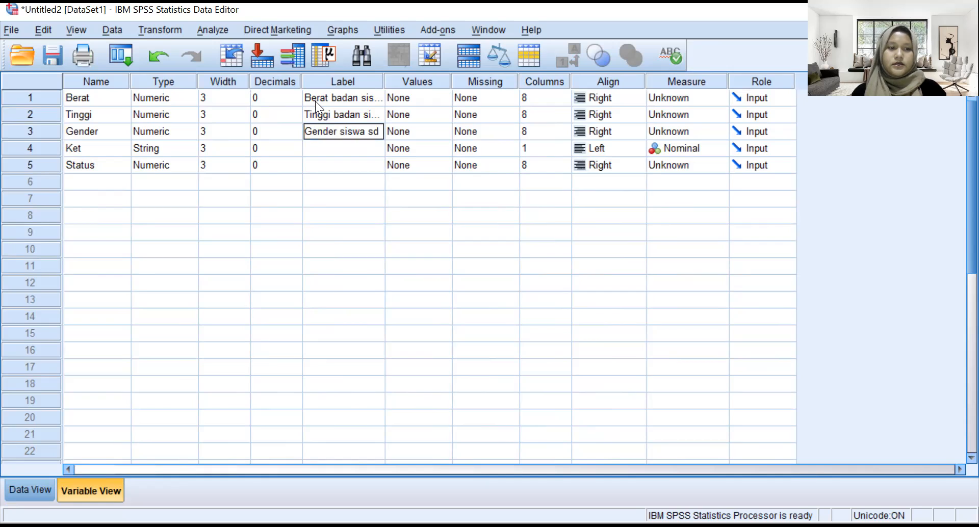
{"action": "key", "text": "Return"}
{"action": "key", "text": "Return"}
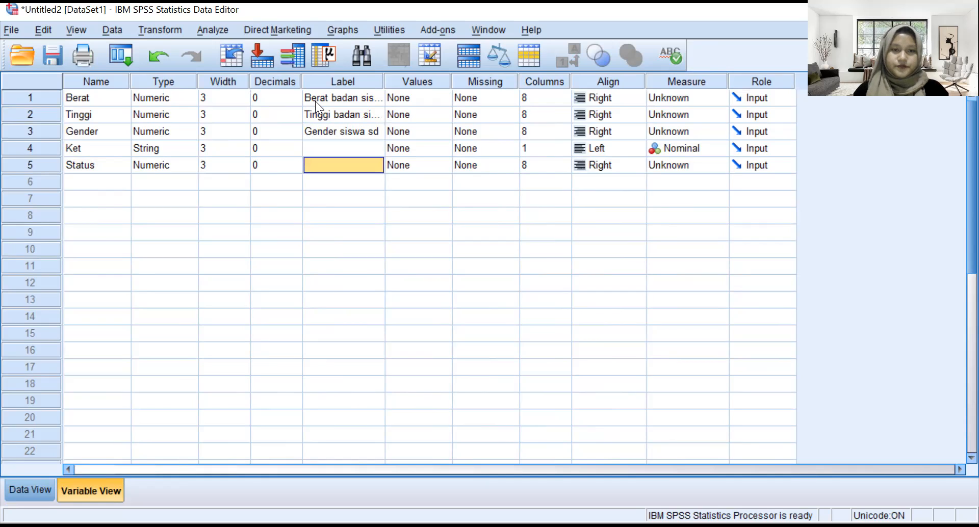
Add a value label to the Gender variable that defines value 0 as "Perempuan".
{"action": "left_click", "coordinate": [410, 96]}
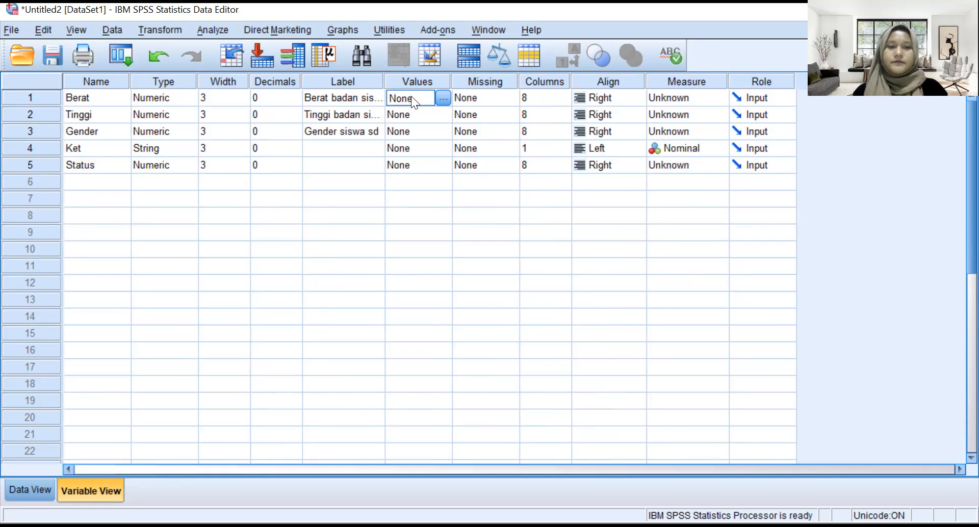
{"action": "left_click", "coordinate": [320, 101]}
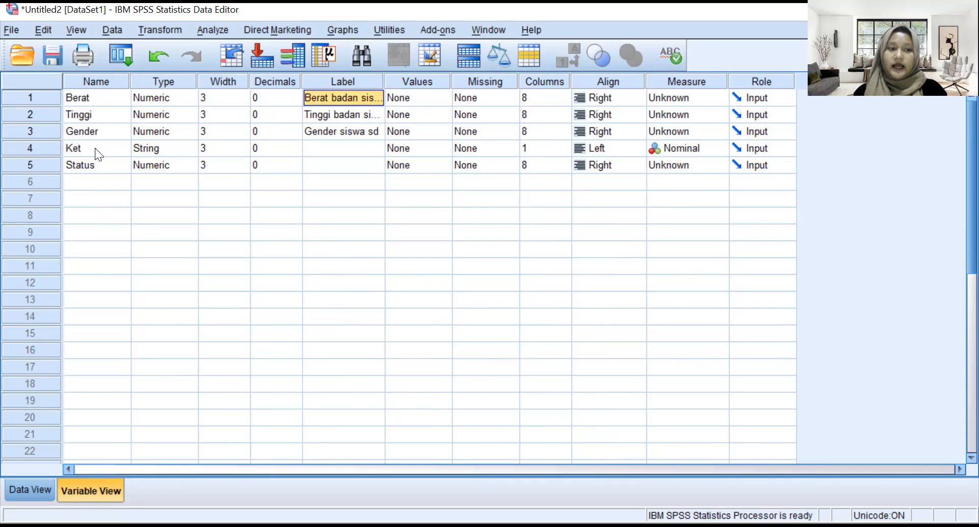
{"action": "left_click", "coordinate": [407, 131]}
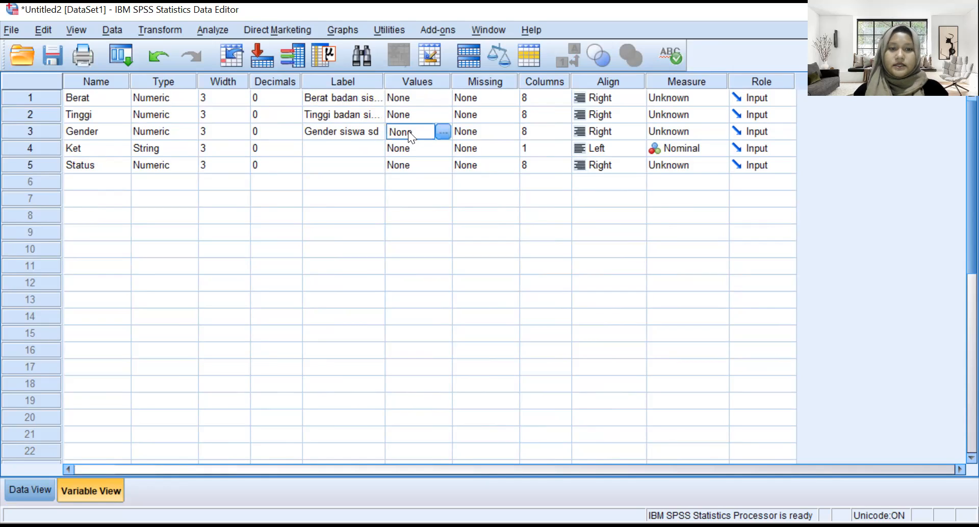
{"action": "left_click", "coordinate": [443, 132]}
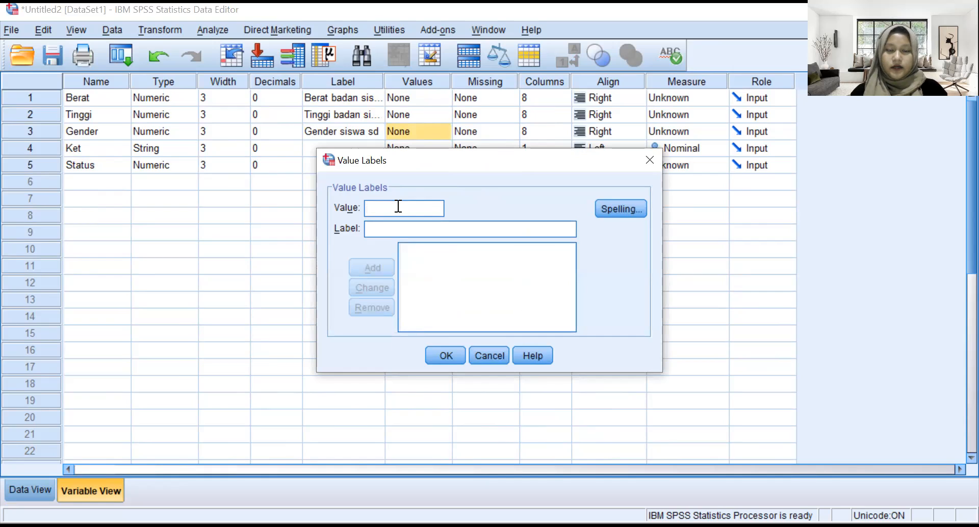
{"action": "type", "text": "0"}
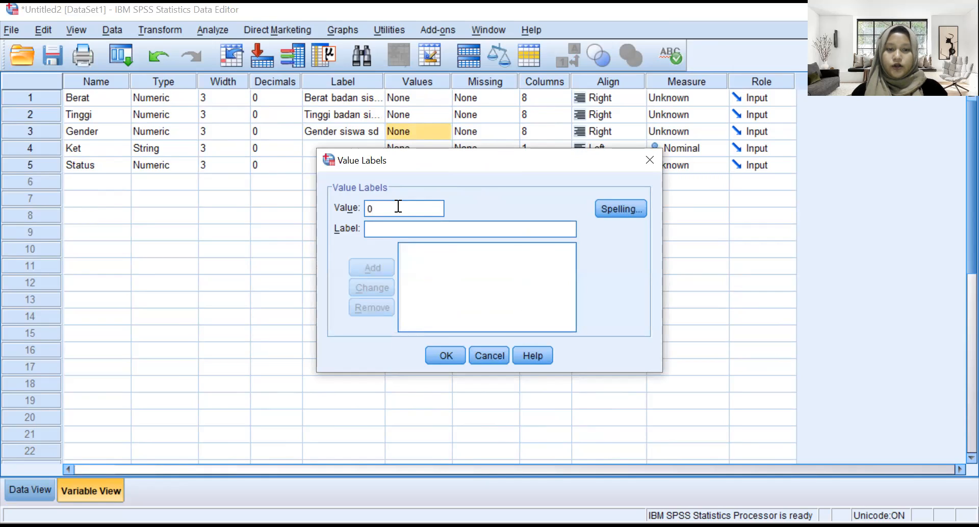
{"action": "left_click", "coordinate": [394, 226]}
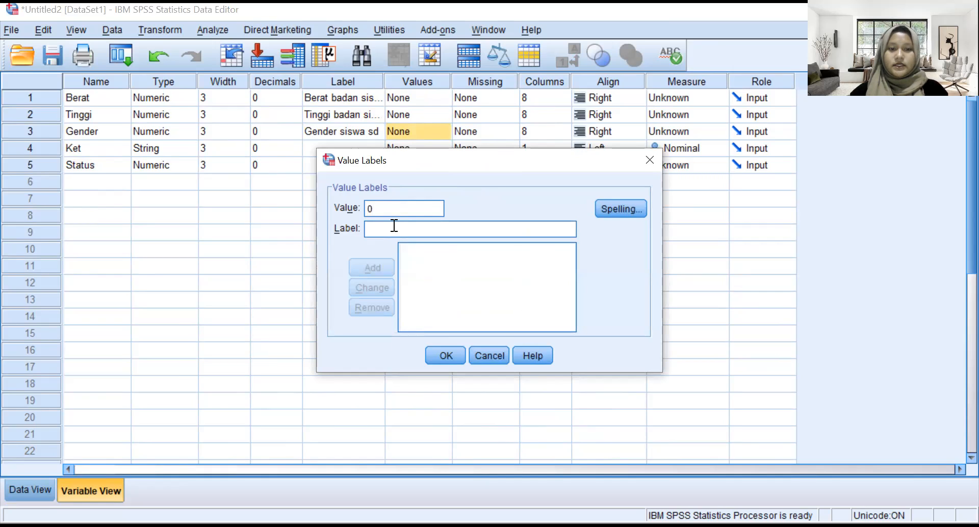
{"action": "type", "text": "Perempuan"}
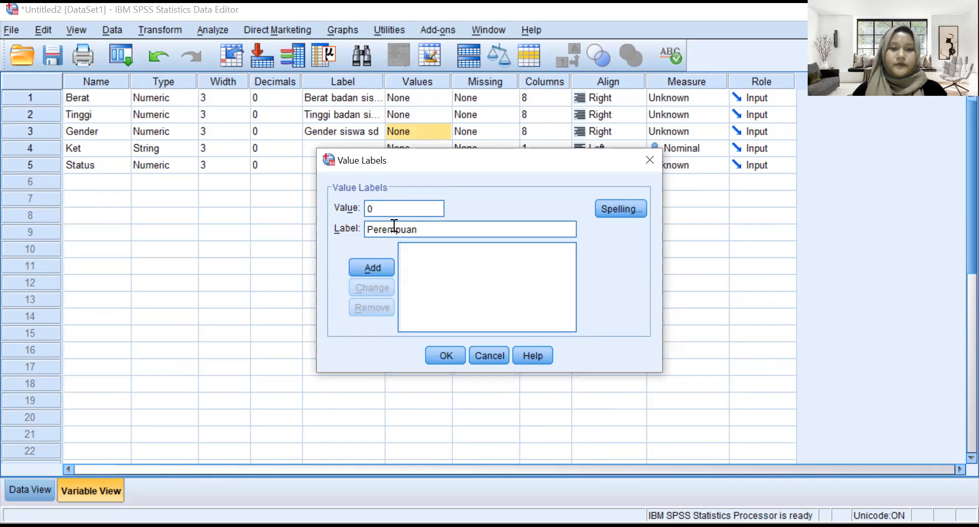
{"action": "left_click", "coordinate": [376, 271]}
Try to add the label "Laki - Laki" for value 1 of Gender and accept the variable's value labels.
{"action": "left_click", "coordinate": [397, 210]}
{"action": "type", "text": "1"}
{"action": "left_click", "coordinate": [395, 227]}
{"action": "type", "text": "Laki"}
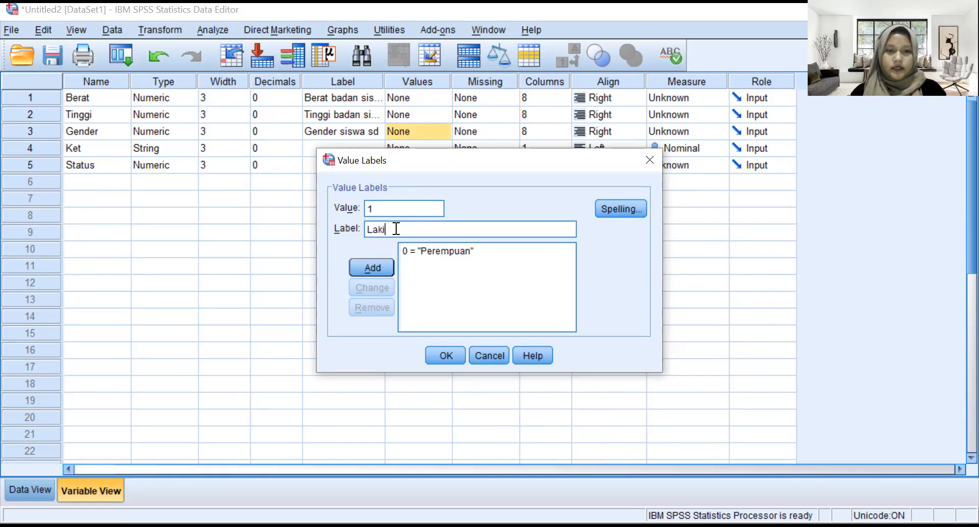
{"action": "type", "text": " - Laki"}
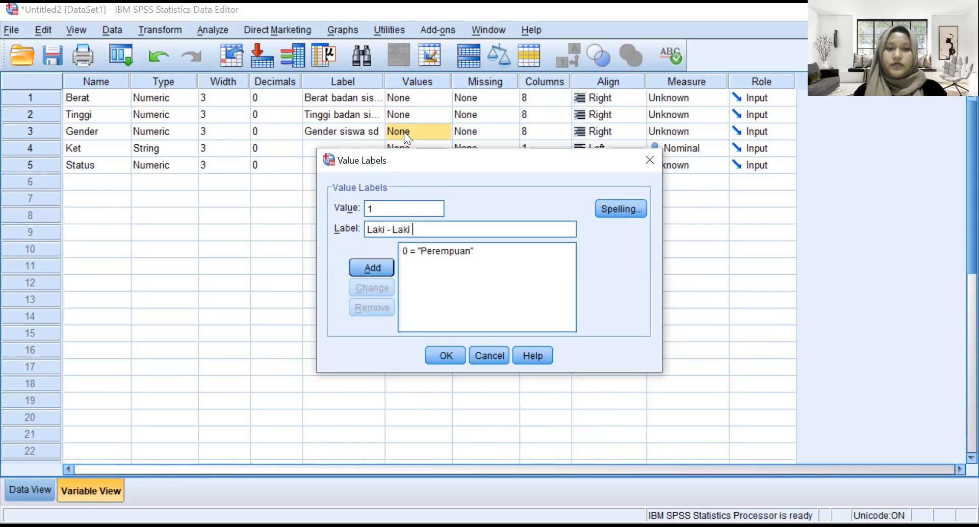
{"action": "left_click", "coordinate": [380, 265]}
{"action": "left_click", "coordinate": [439, 359]}
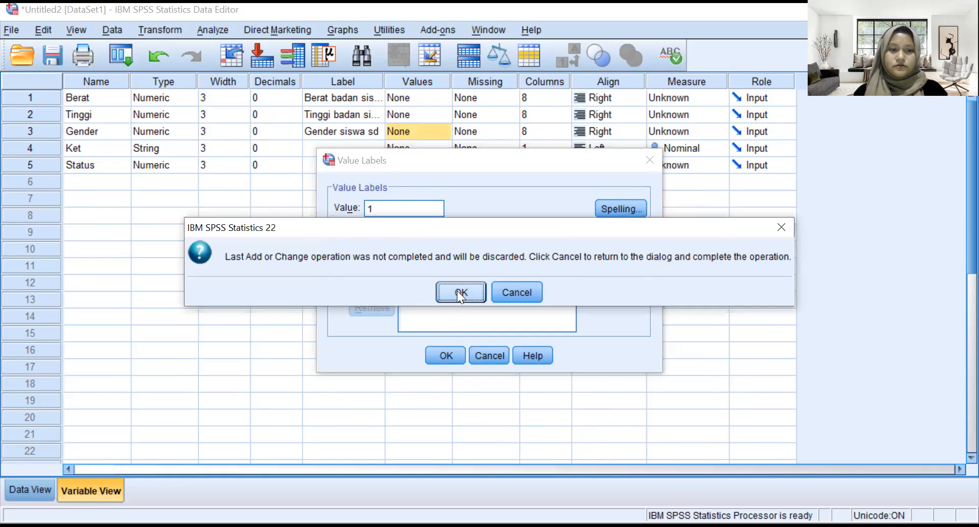
{"action": "left_click", "coordinate": [457, 291]}
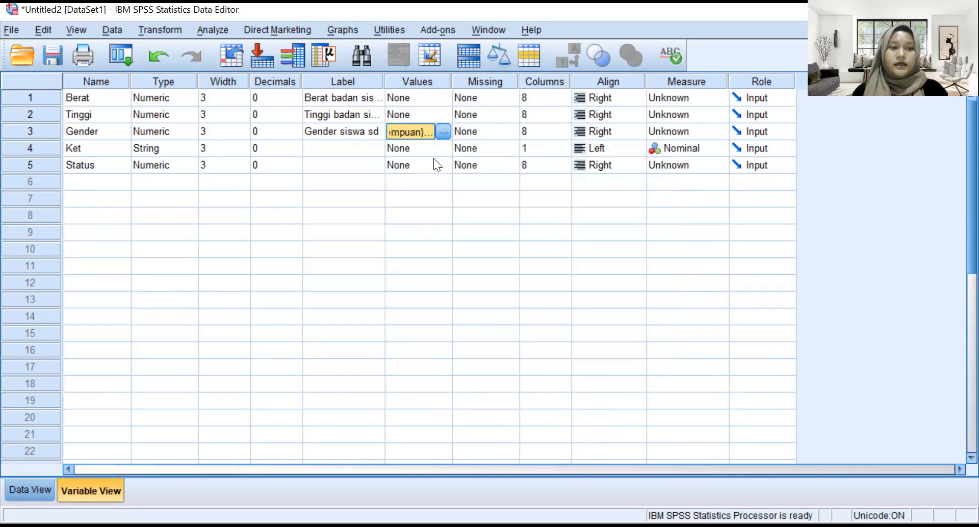
Add value labels to the Status variable, defining 1 as "single" and 2 as "menikah".
{"action": "left_click", "coordinate": [81, 166]}
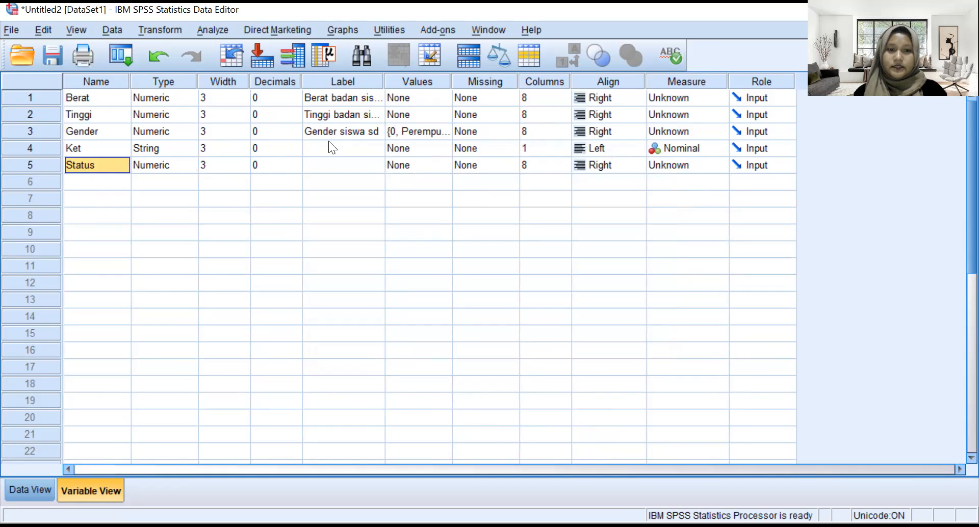
{"action": "left_click", "coordinate": [402, 161]}
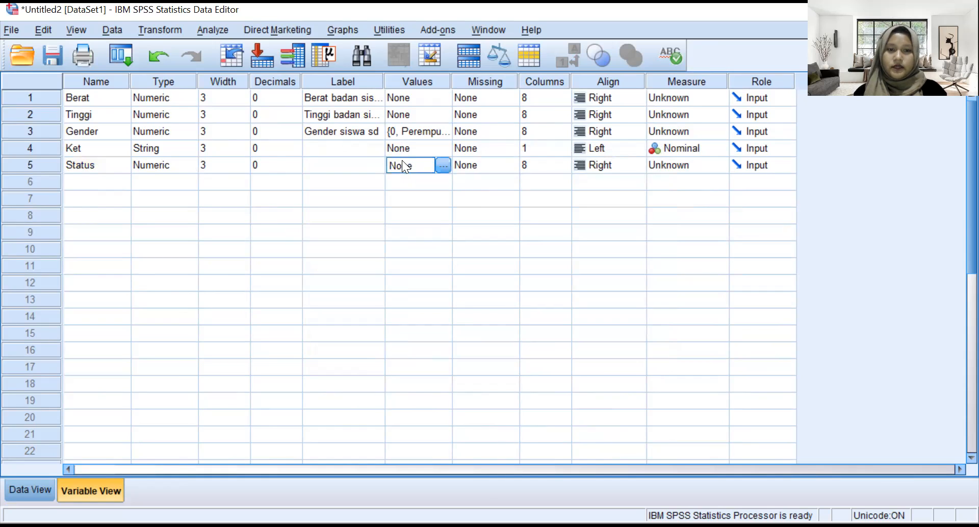
{"action": "left_click", "coordinate": [443, 166]}
{"action": "type", "text": "1"}
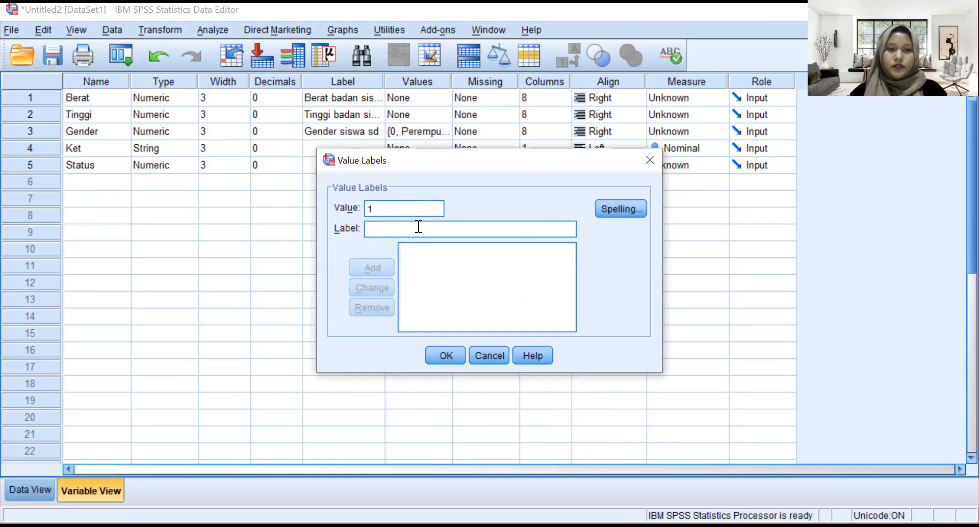
{"action": "left_click", "coordinate": [418, 229]}
{"action": "type", "text": "single"}
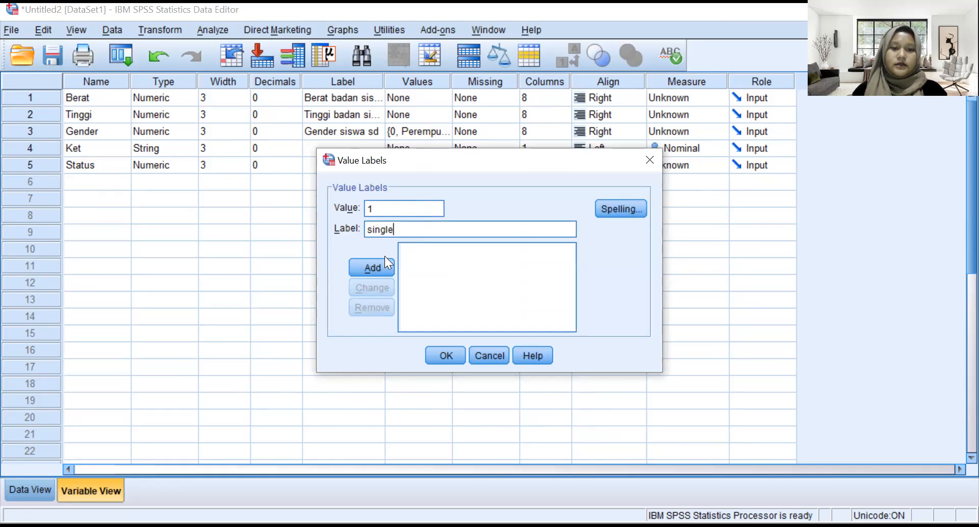
{"action": "left_click", "coordinate": [382, 259]}
{"action": "type", "text": "2"}
{"action": "key", "text": "Tab"}
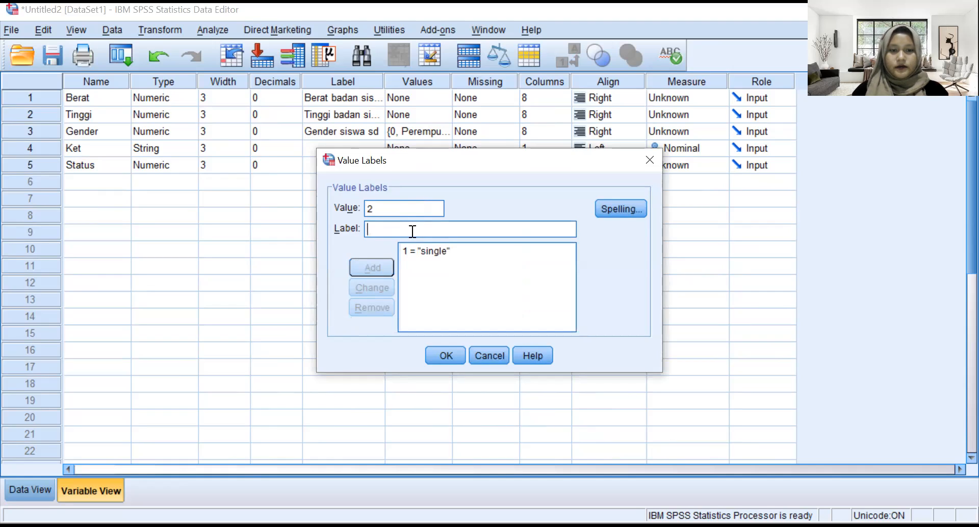
{"action": "type", "text": "menikah"}
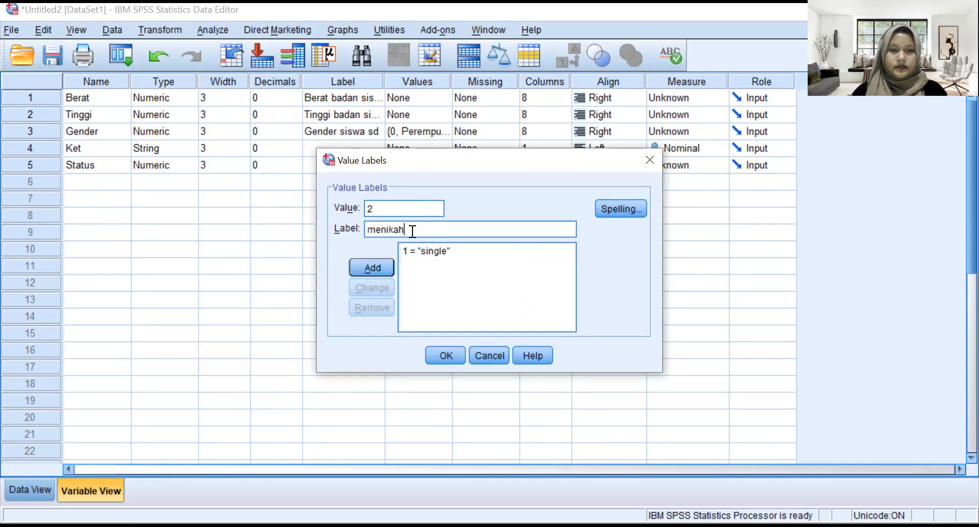
{"action": "left_click", "coordinate": [374, 266]}
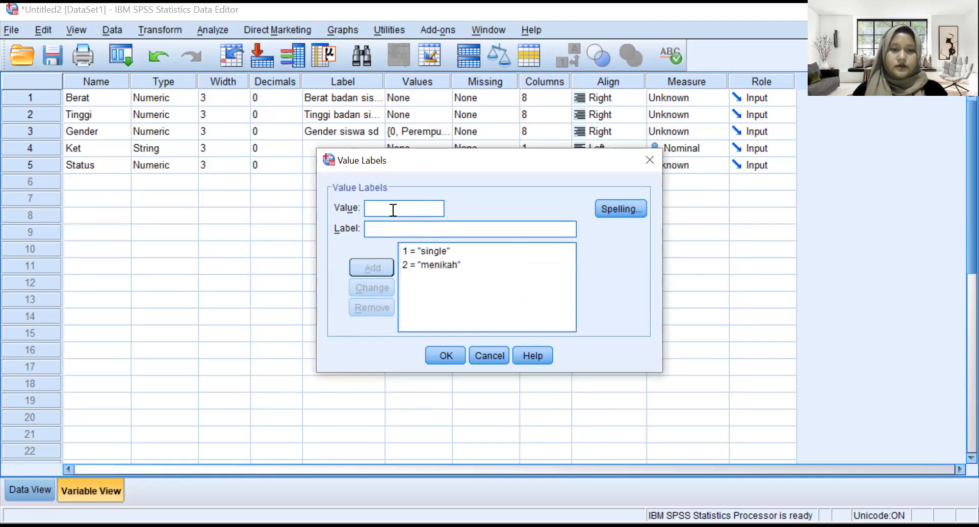
Define Status value 3 as "cerai" and 4 as "duda/janda", and accept the value labels.
{"action": "type", "text": "3"}
{"action": "key", "text": "Tab"}
{"action": "type", "text": "cerai"}
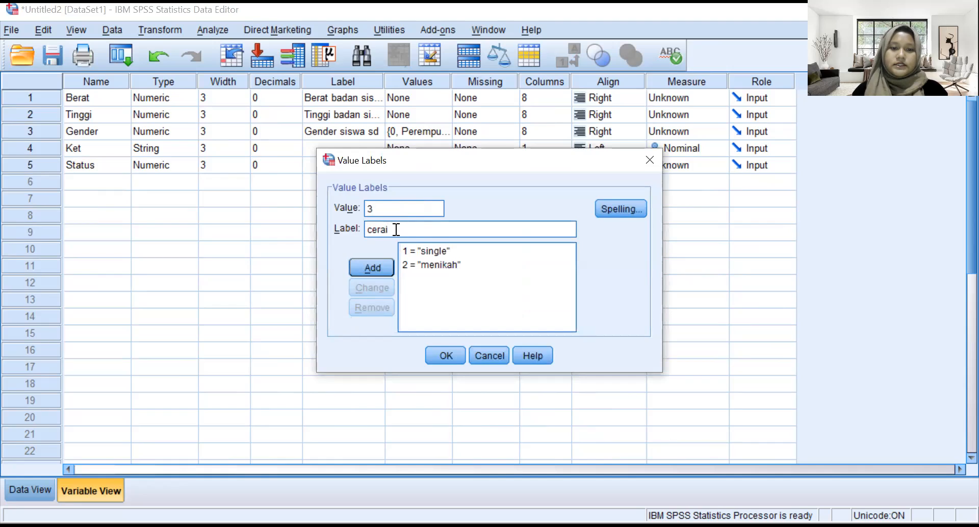
{"action": "left_click", "coordinate": [371, 266]}
{"action": "type", "text": "4"}
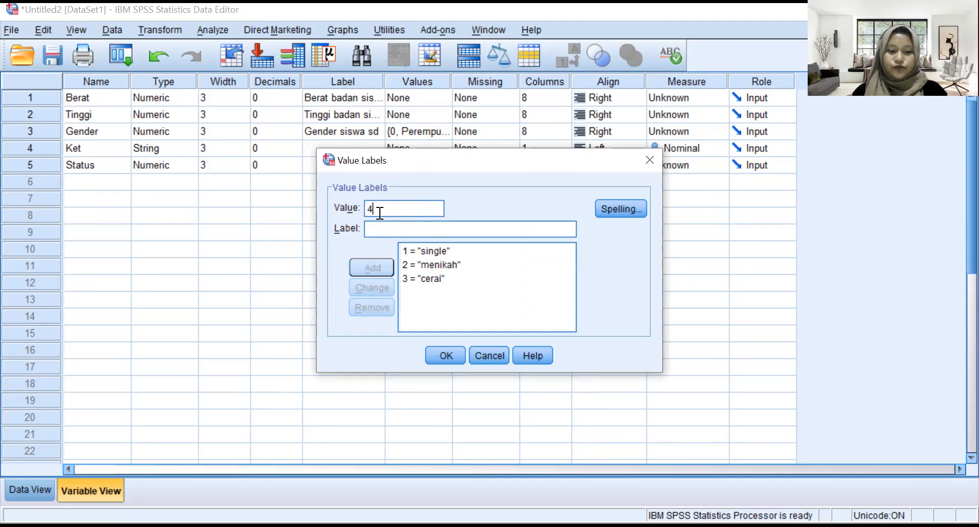
{"action": "left_click", "coordinate": [381, 226]}
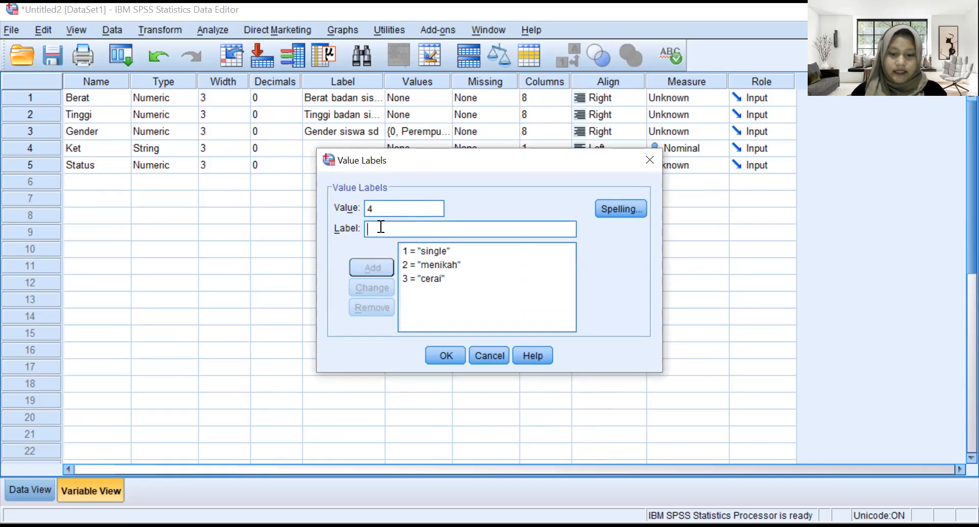
{"action": "type", "text": "j"}
{"action": "key", "text": "BackSpace"}
{"action": "type", "text": "duda/janda"}
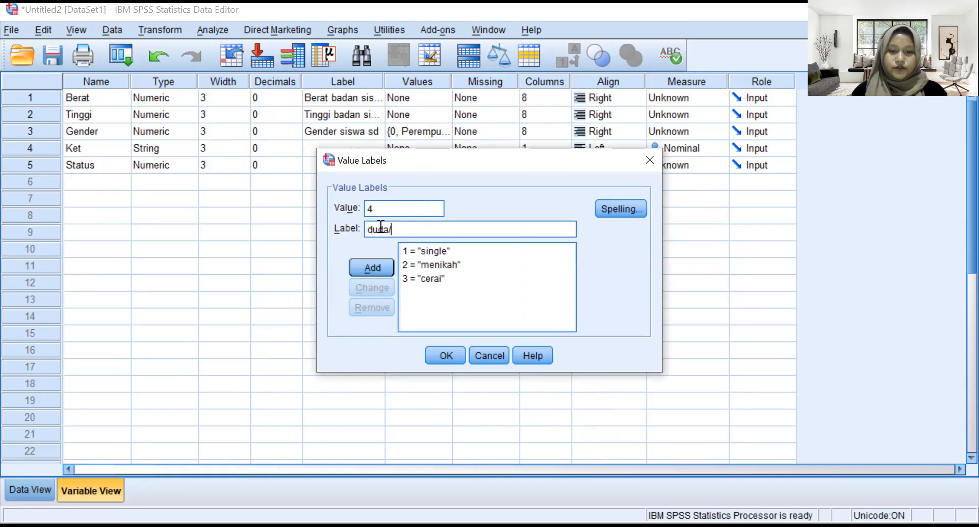
{"action": "left_click", "coordinate": [381, 269]}
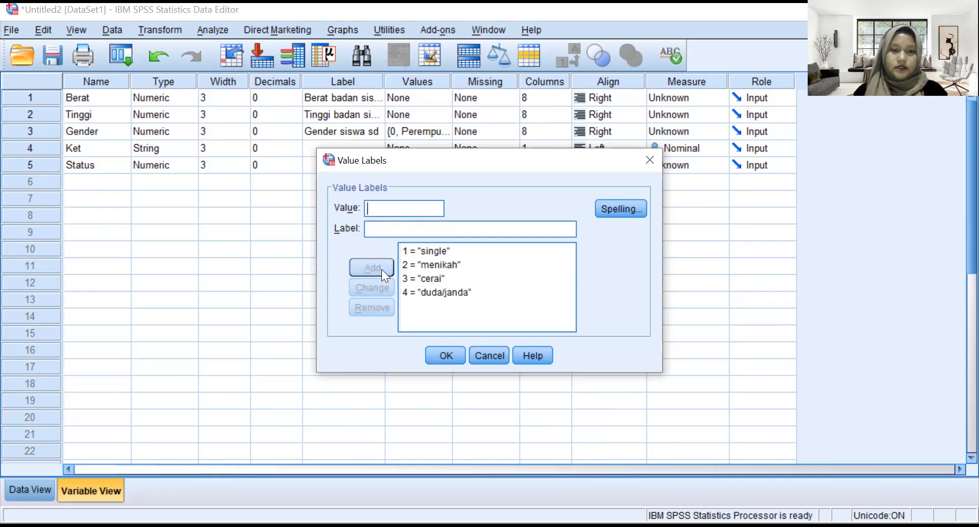
{"action": "left_click", "coordinate": [440, 356]}
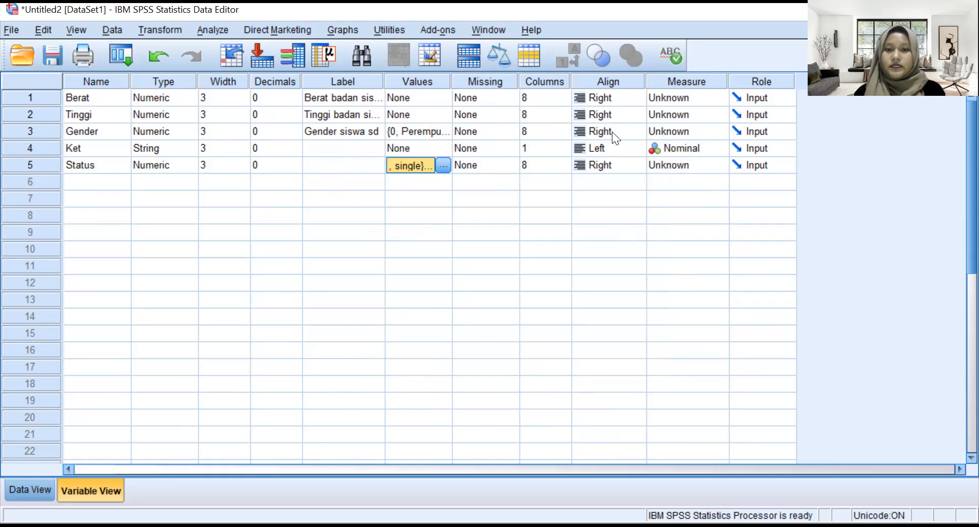
Check the alignment options of the Berat and Status variables and how the values are aligned in the data sheet.
{"action": "left_click", "coordinate": [602, 97]}
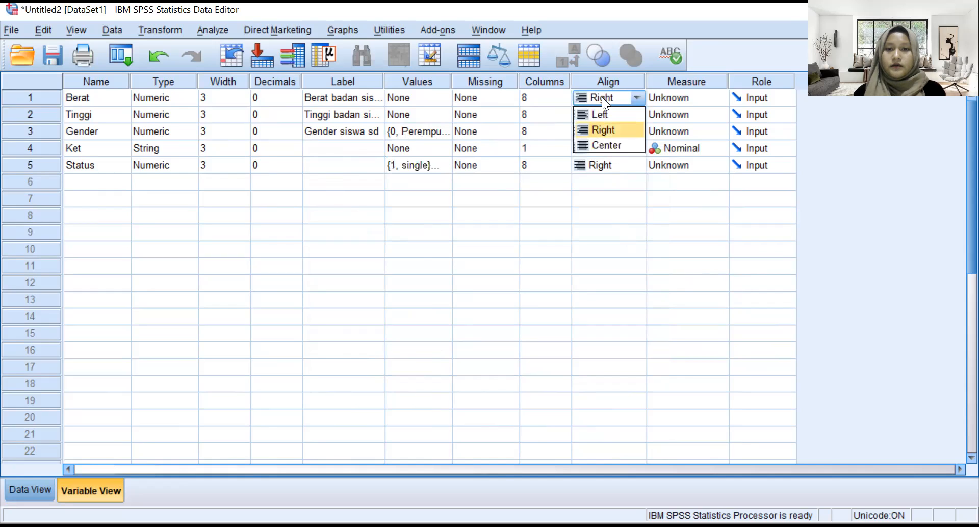
{"action": "left_click", "coordinate": [597, 167]}
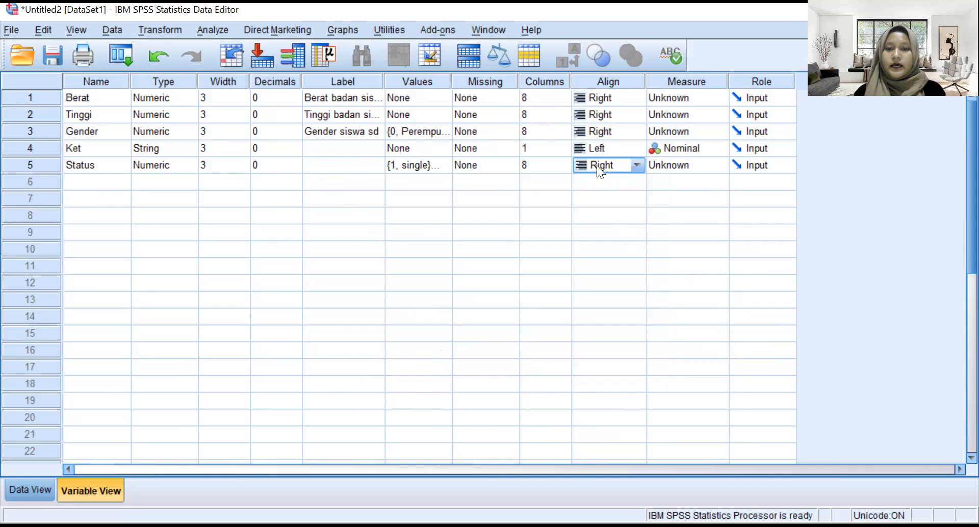
{"action": "left_click", "coordinate": [38, 491]}
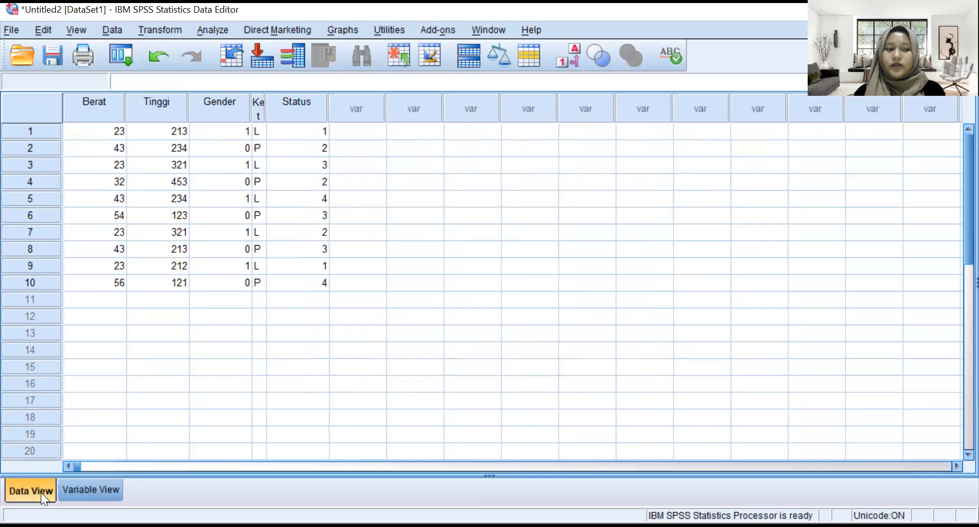
{"action": "left_click", "coordinate": [78, 491]}
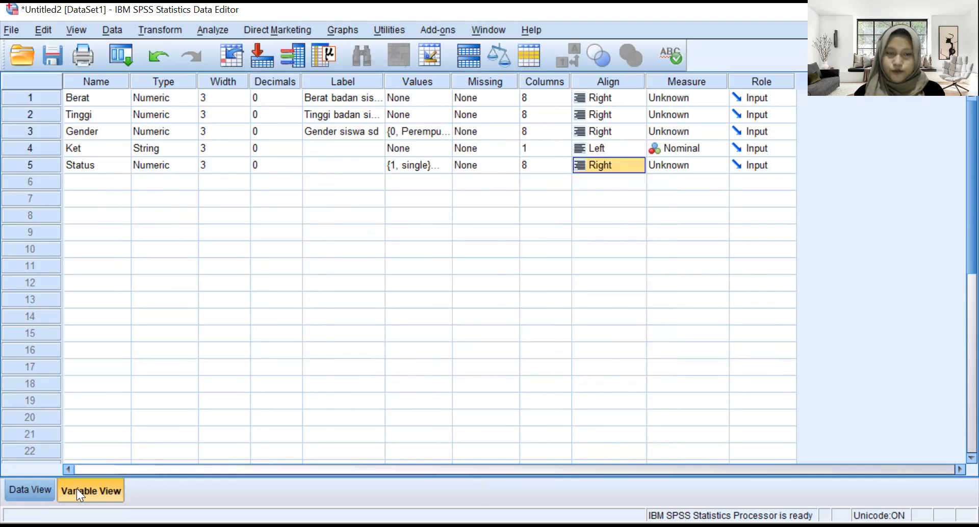
Start saving the dataset from the data sheet and name the file with the author's first name followed by "lat1".
{"action": "left_click", "coordinate": [36, 492]}
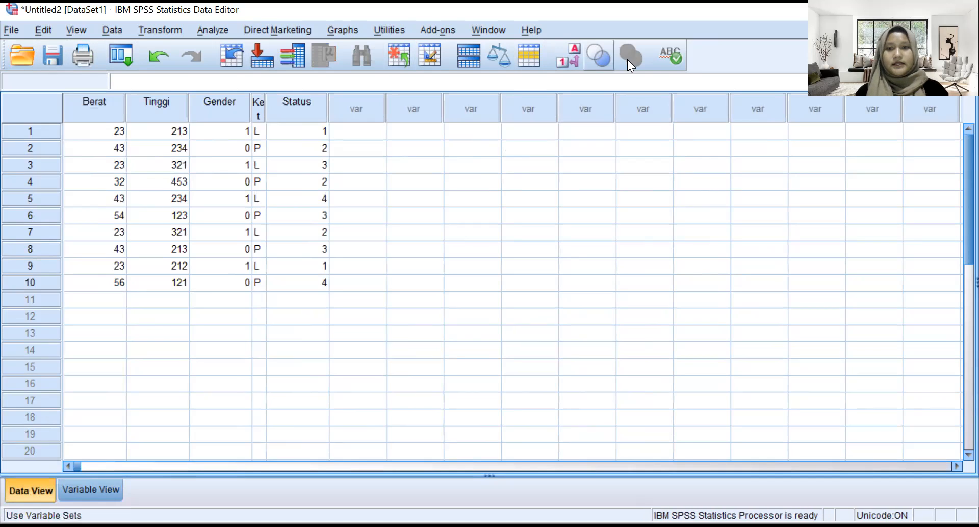
{"action": "left_click", "coordinate": [53, 56]}
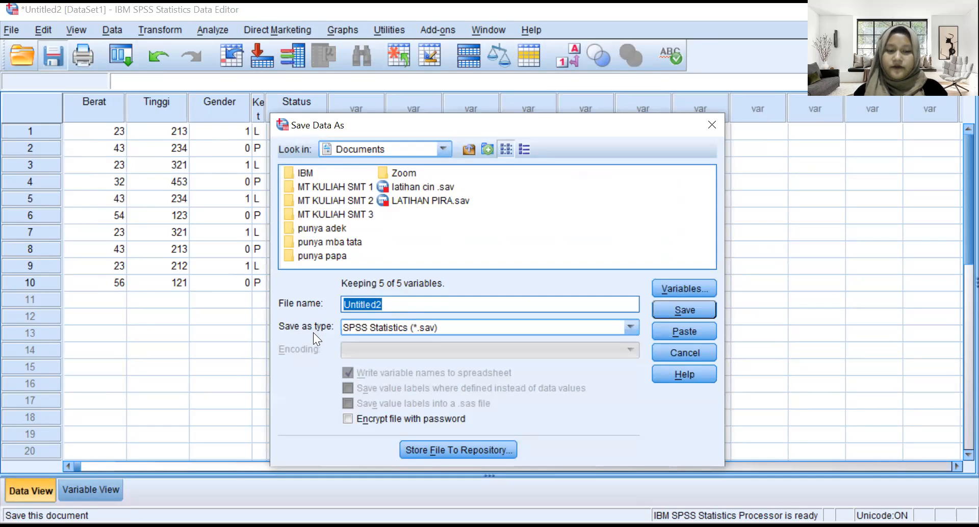
{"action": "left_click", "coordinate": [403, 306]}
{"action": "key", "text": "BackSpace"}
{"action": "key", "text": "BackSpace"}
{"action": "key", "text": "BackSpace"}
{"action": "key", "text": "BackSpace"}
{"action": "key", "text": "BackSpace"}
{"action": "key", "text": "BackSpace"}
{"action": "key", "text": "BackSpace"}
{"action": "key", "text": "BackSpace"}
{"action": "key", "text": "BackSpace"}
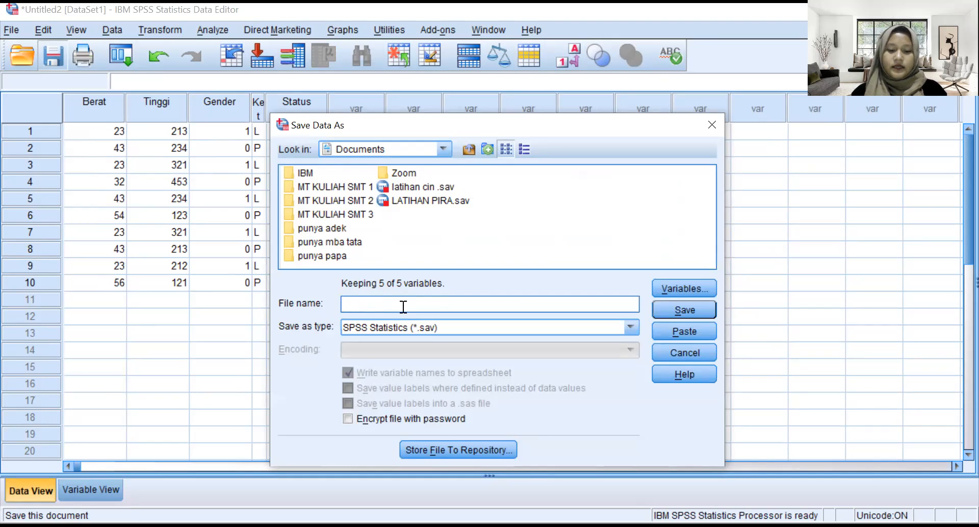
{"action": "type", "text": "cintia lat"}
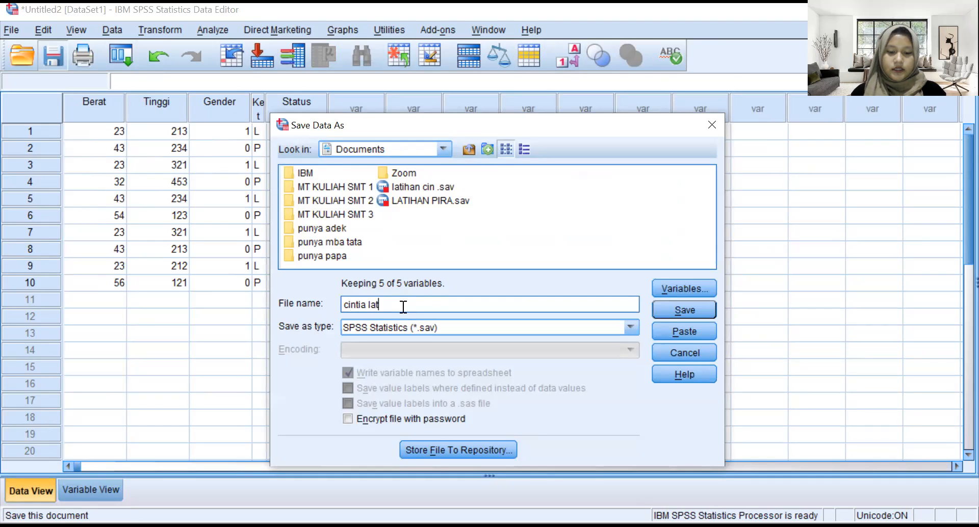
{"action": "type", "text": "1"}
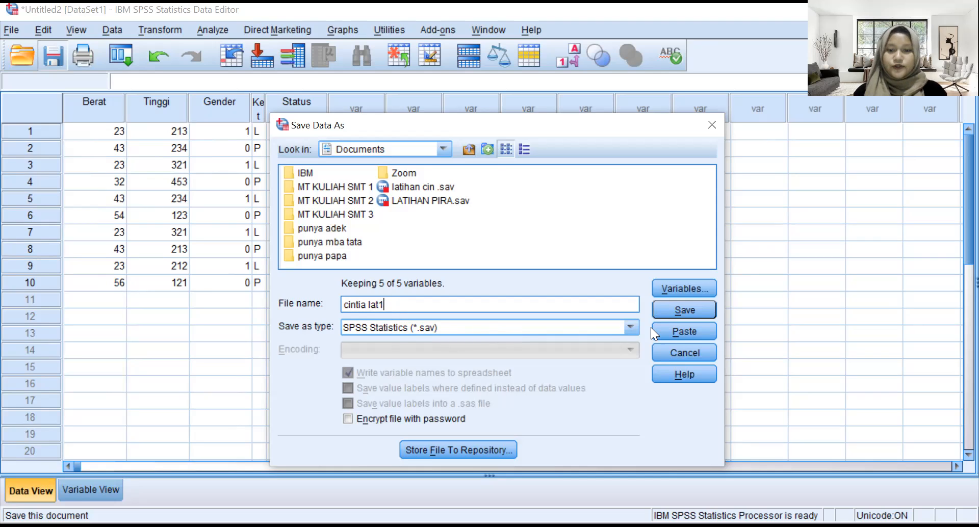
Look through the available save formats, keep SPSS Statistics (*.sav), and save the data file in Documents.
{"action": "left_click", "coordinate": [632, 327]}
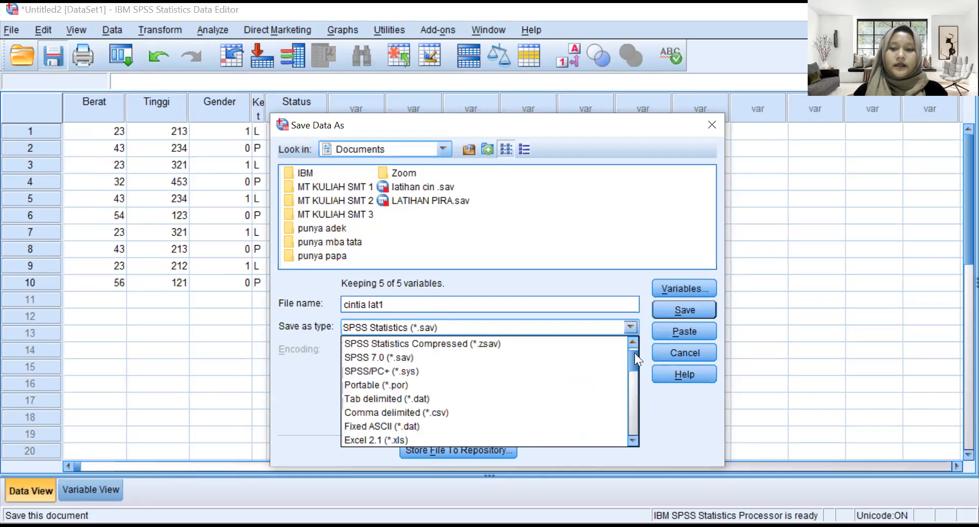
{"action": "left_click_drag", "start_coordinate": [634, 358], "coordinate": [630, 392]}
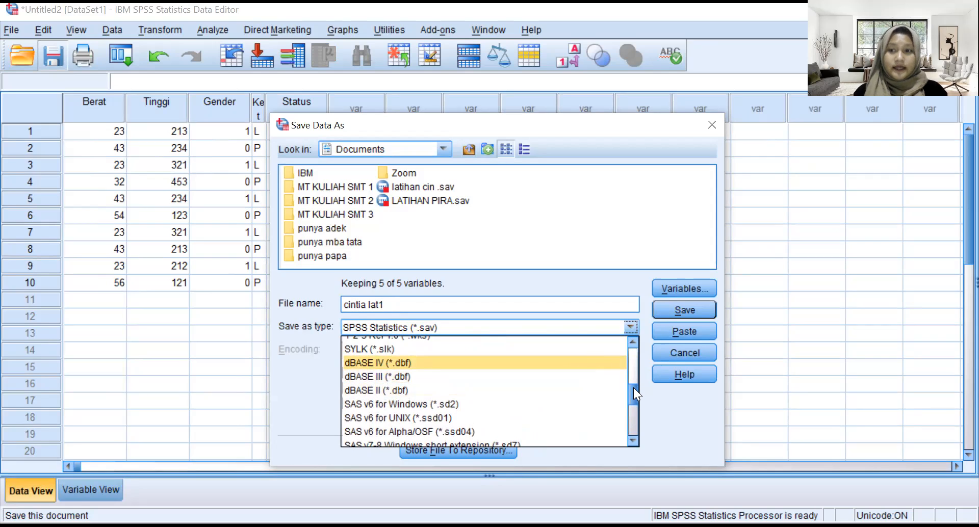
{"action": "left_click_drag", "start_coordinate": [633, 387], "coordinate": [631, 348]}
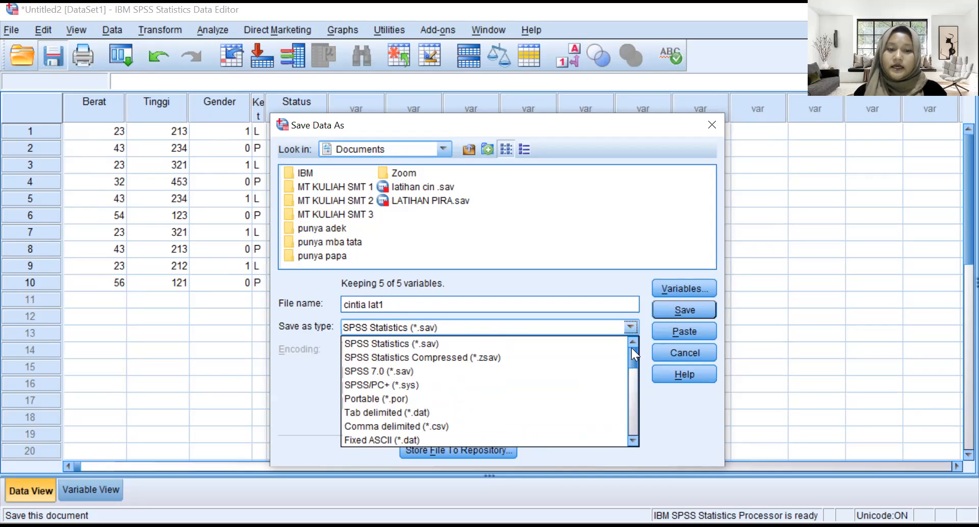
{"action": "left_click", "coordinate": [519, 331]}
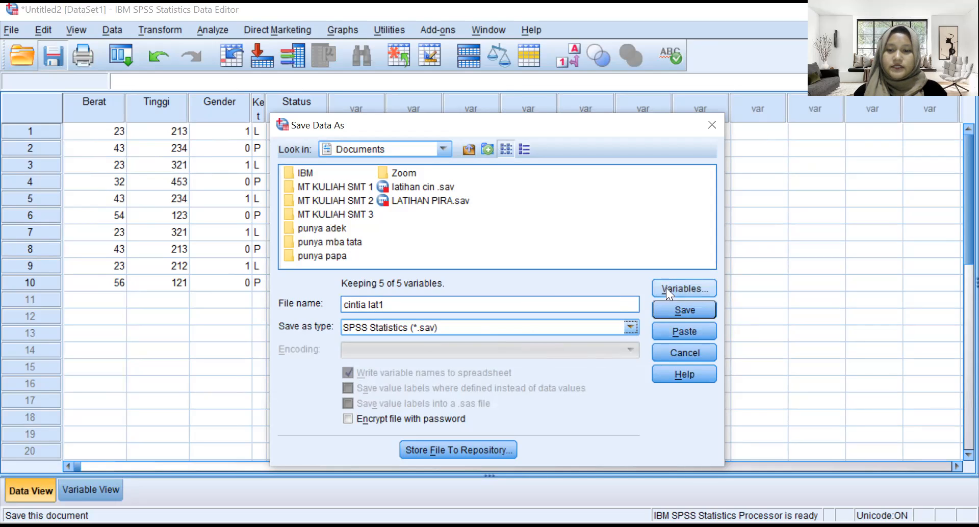
{"action": "left_click", "coordinate": [700, 310]}
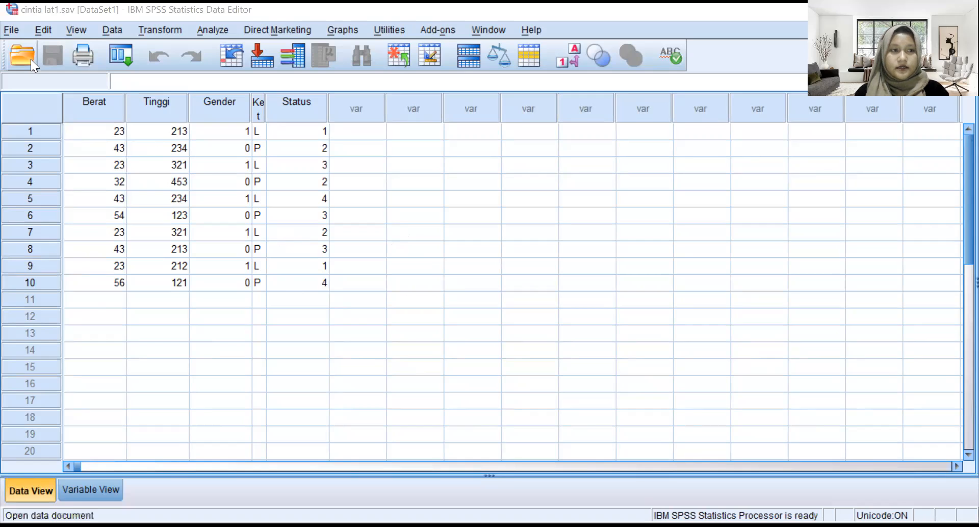
Open the Excel file Data CEOSAL.xlsx from the STATBIS 2 folder inside MT KULIAH SMT 3 as data.
{"action": "left_click", "coordinate": [10, 31]}
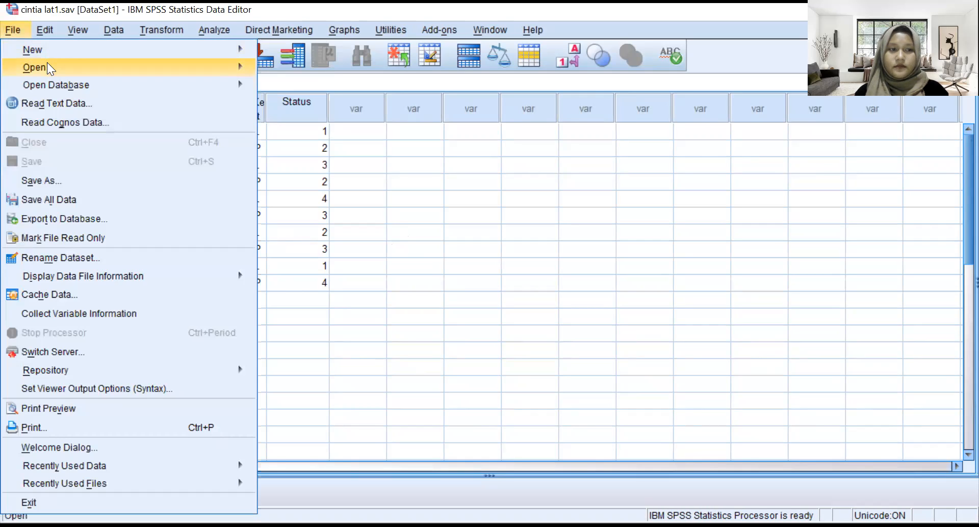
{"action": "mouse_move", "coordinate": [47, 64]}
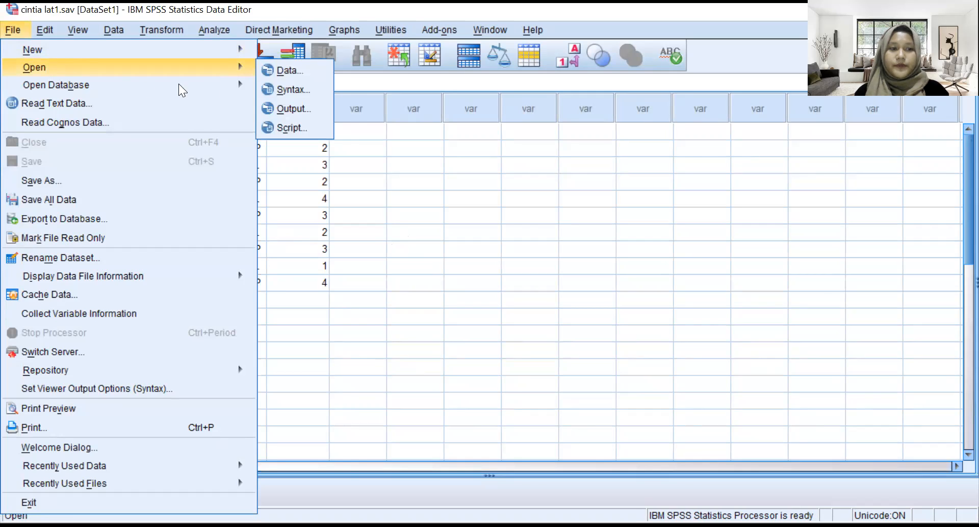
{"action": "left_click", "coordinate": [282, 70]}
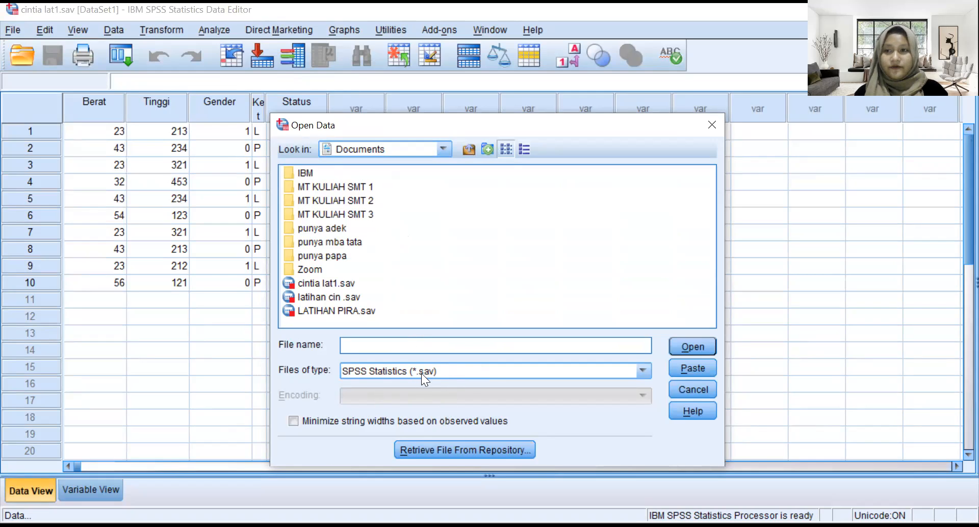
{"action": "left_click", "coordinate": [647, 373]}
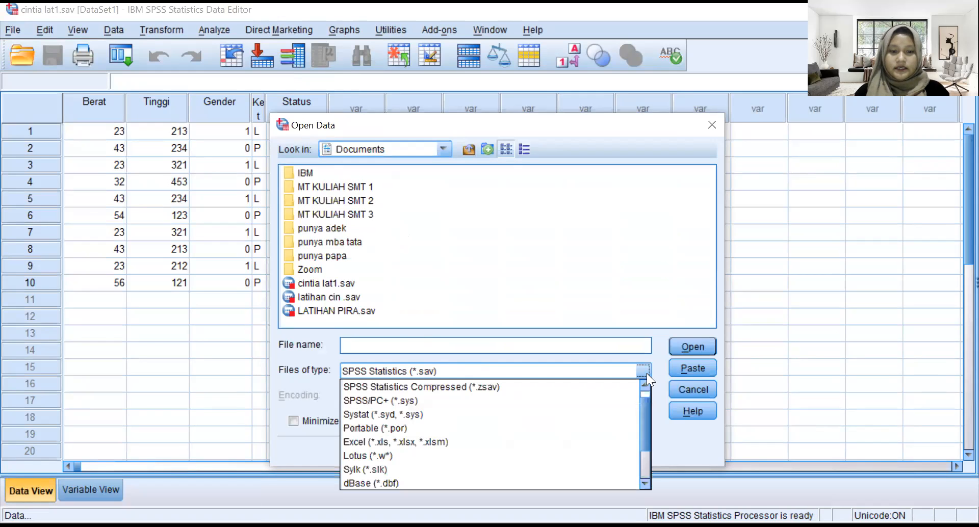
{"action": "left_click", "coordinate": [428, 442]}
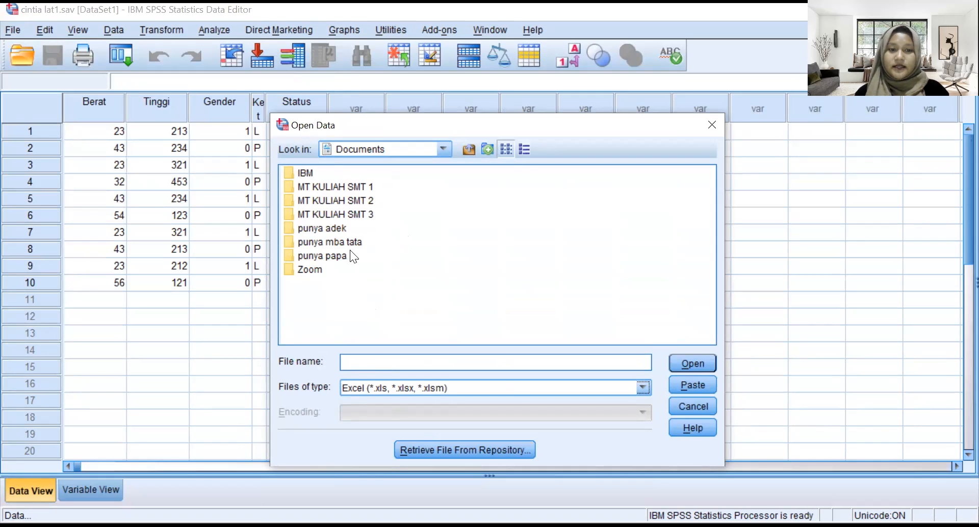
{"action": "double_click", "coordinate": [354, 214]}
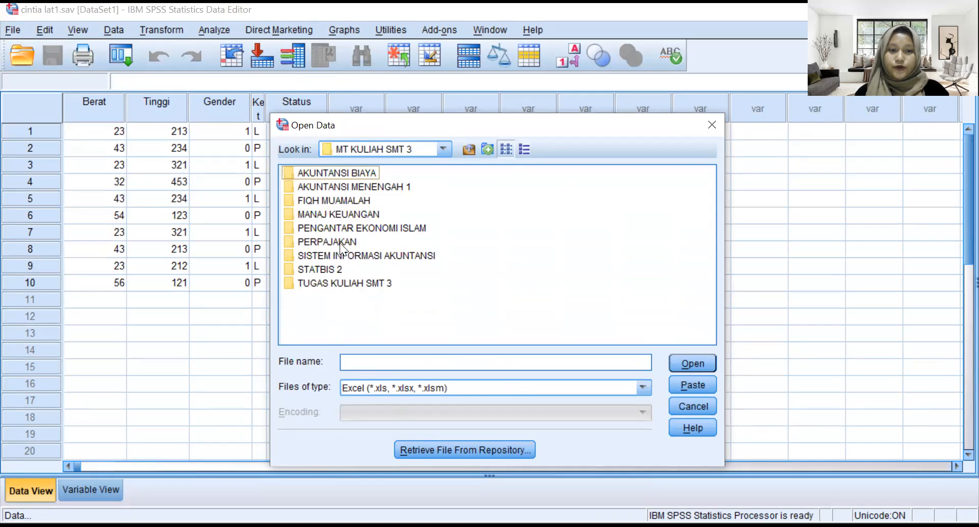
{"action": "double_click", "coordinate": [324, 268]}
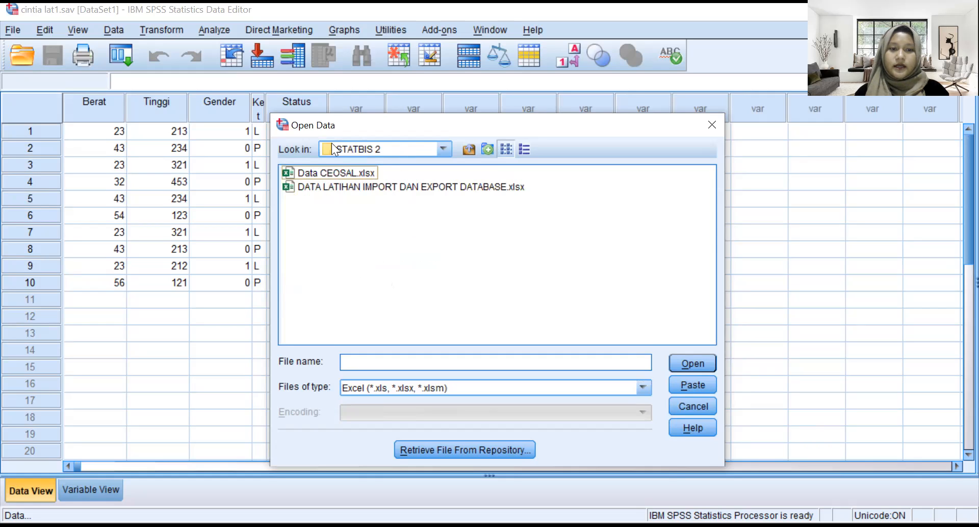
{"action": "left_click", "coordinate": [328, 172]}
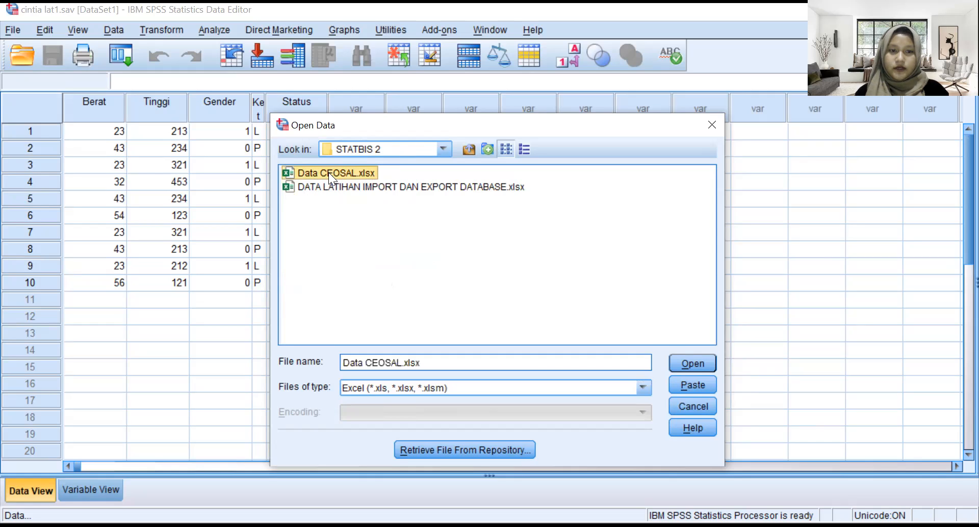
{"action": "left_click", "coordinate": [692, 364]}
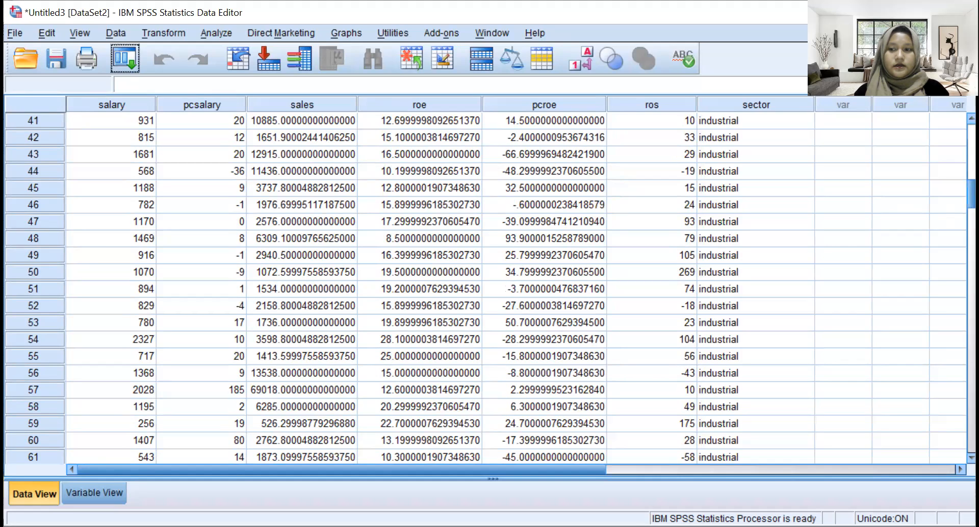
Run Descriptives on the variables salary, pcsalary, sales, roe, pcroe and ros.
{"action": "scroll", "coordinate": [485, 289], "scroll_direction": "up", "scroll_amount": 13}
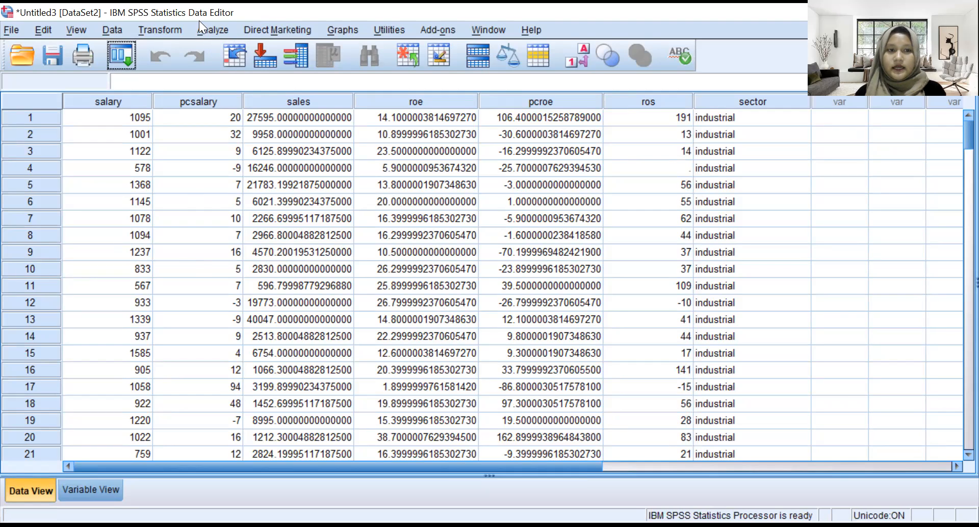
{"action": "left_click", "coordinate": [216, 32]}
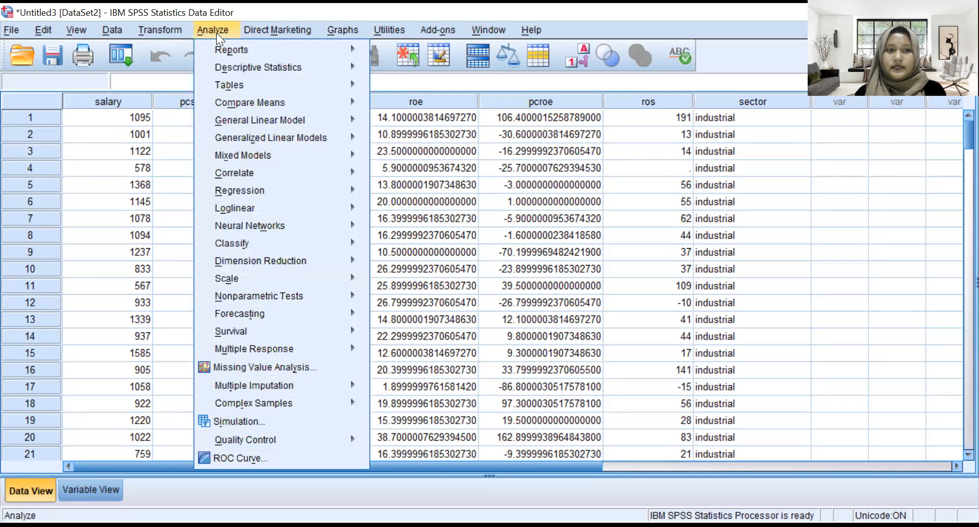
{"action": "mouse_move", "coordinate": [229, 68]}
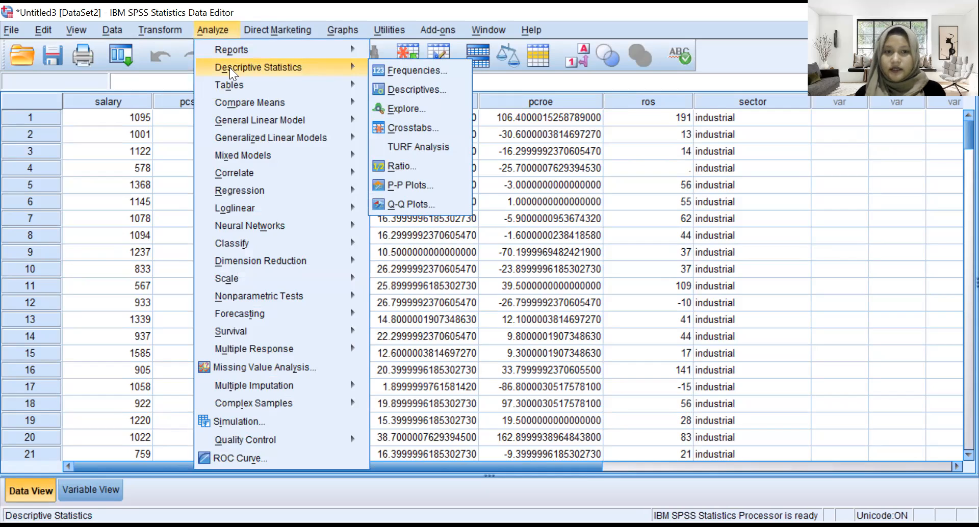
{"action": "left_click", "coordinate": [407, 89]}
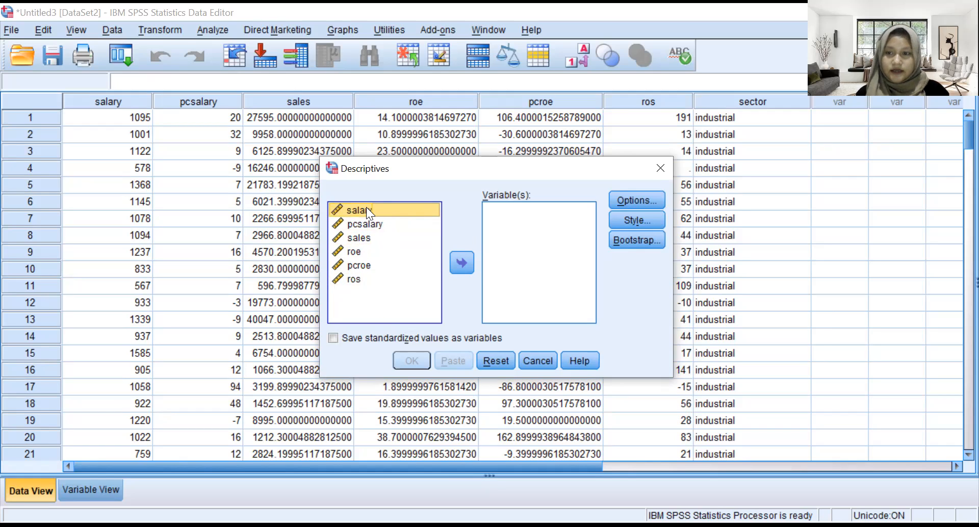
{"action": "left_click_drag", "start_coordinate": [366, 207], "coordinate": [506, 206]}
{"action": "left_click_drag", "start_coordinate": [367, 208], "coordinate": [510, 225]}
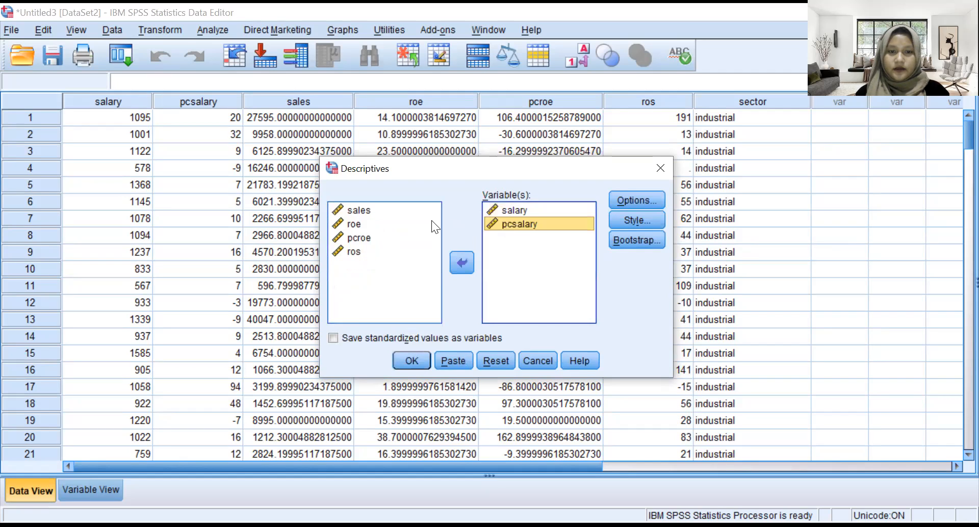
{"action": "left_click_drag", "start_coordinate": [380, 208], "coordinate": [514, 244]}
{"action": "left_click_drag", "start_coordinate": [400, 211], "coordinate": [498, 250]}
{"action": "left_click_drag", "start_coordinate": [404, 214], "coordinate": [489, 263]}
{"action": "left_click_drag", "start_coordinate": [394, 209], "coordinate": [511, 271]}
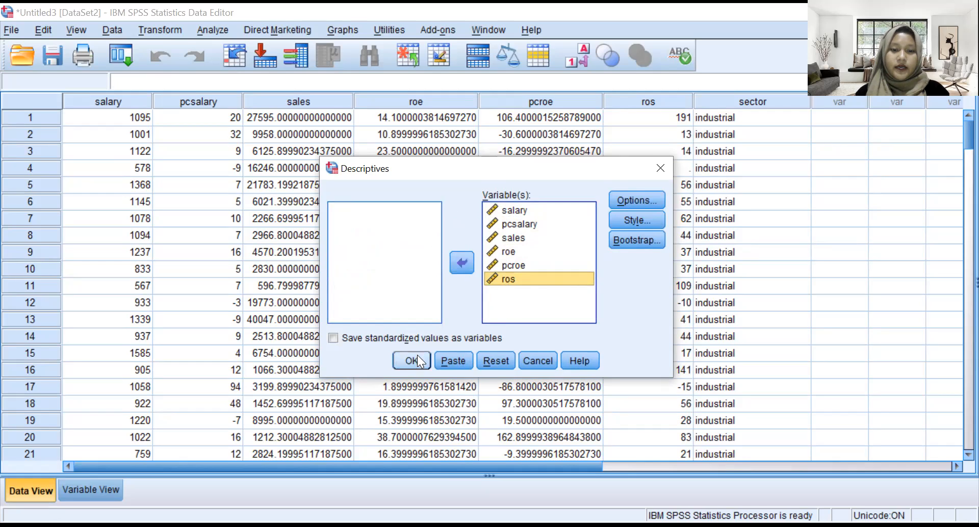
{"action": "left_click", "coordinate": [404, 360]}
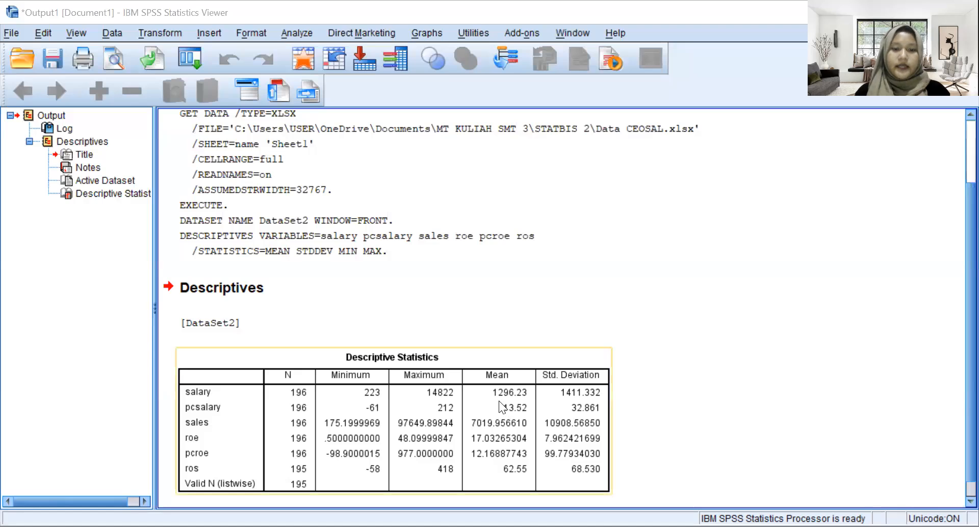
Review the Descriptive Statistics table and the command log above it in the output.
{"action": "scroll", "coordinate": [688, 378], "scroll_direction": "down", "scroll_amount": 1}
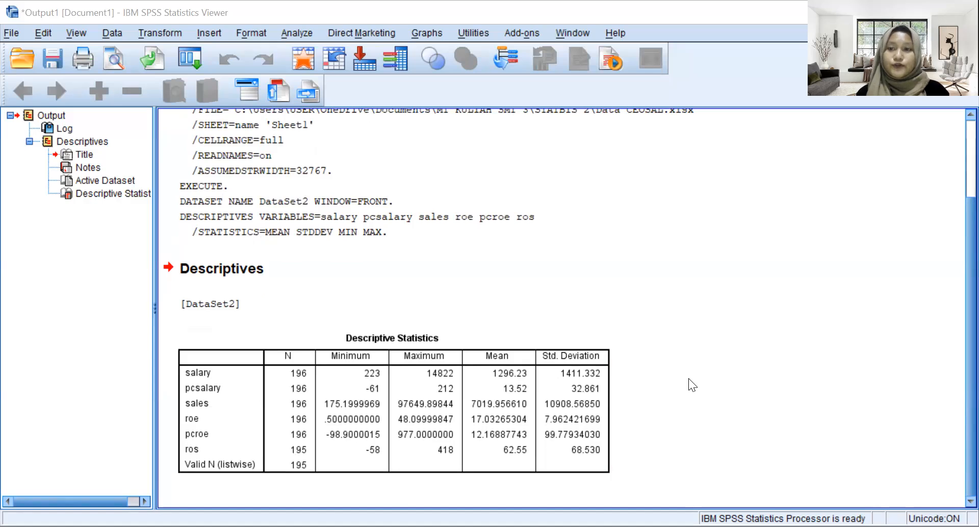
{"action": "left_click", "coordinate": [287, 357]}
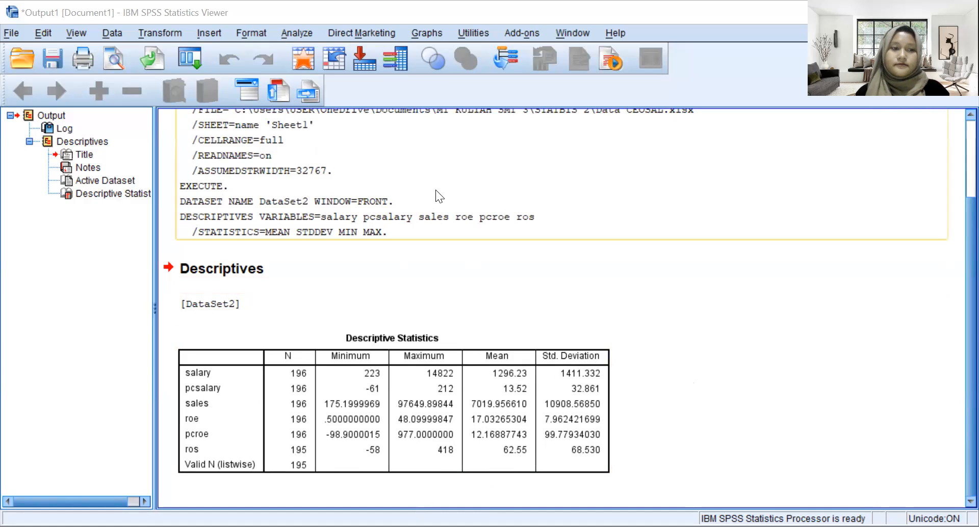
{"action": "scroll", "coordinate": [435, 189], "scroll_direction": "up", "scroll_amount": 2}
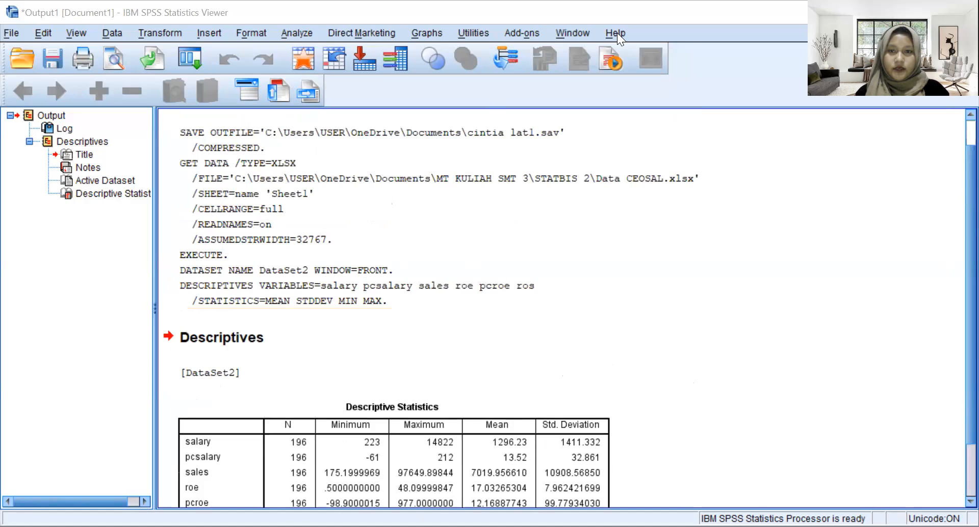